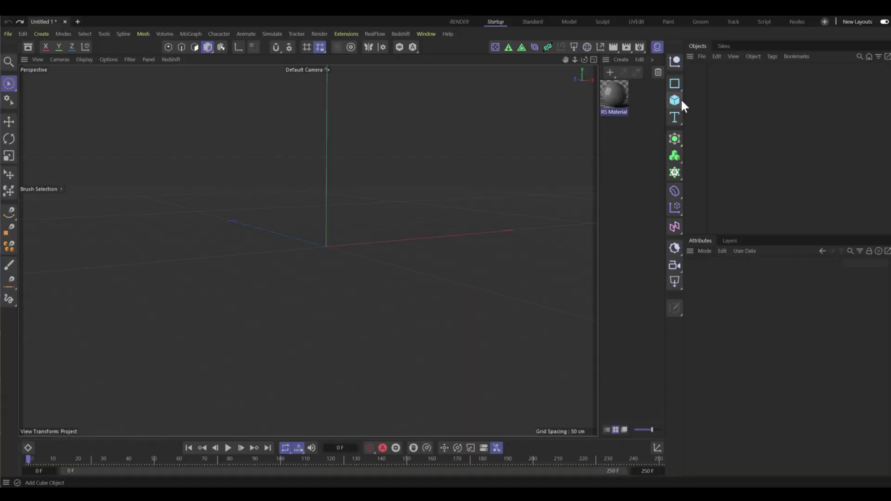
Step: Convert the new sphere into an editable polygon object with Make Editable
{"action": "mouse_move", "coordinate": [331, 297]}
{"action": "left_mouse_down", "text": "alt"}
{"action": "mouse_move", "coordinate": [319, 293]}
{"action": "mouse_move", "coordinate": [347, 280]}
{"action": "left_mouse_up", "text": "alt"}
{"action": "right_click", "coordinate": [709, 66]}
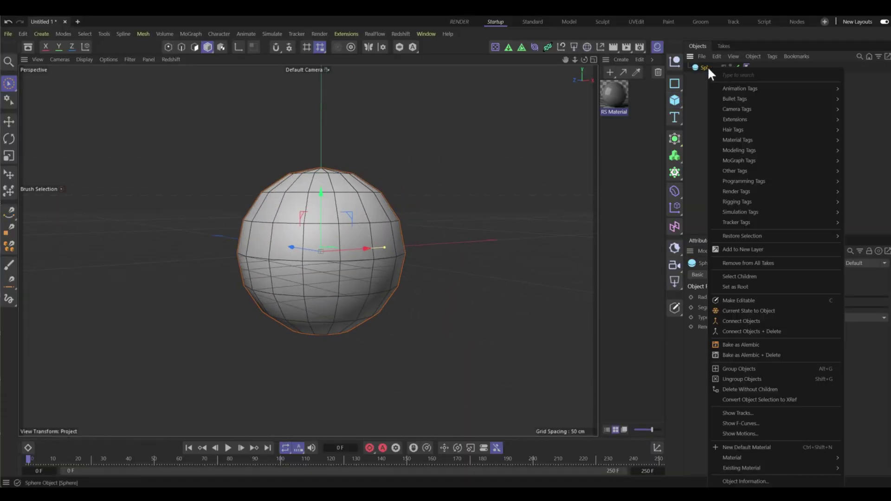
{"action": "left_click", "coordinate": [761, 335]}
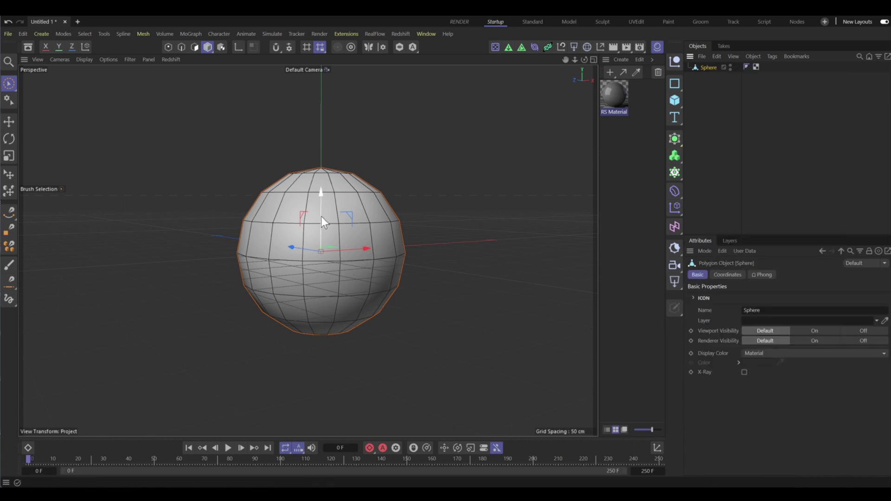
Step: In Polygon mode, box-select and delete the sphere's top and side polygons
{"action": "left_click", "coordinate": [195, 47]}
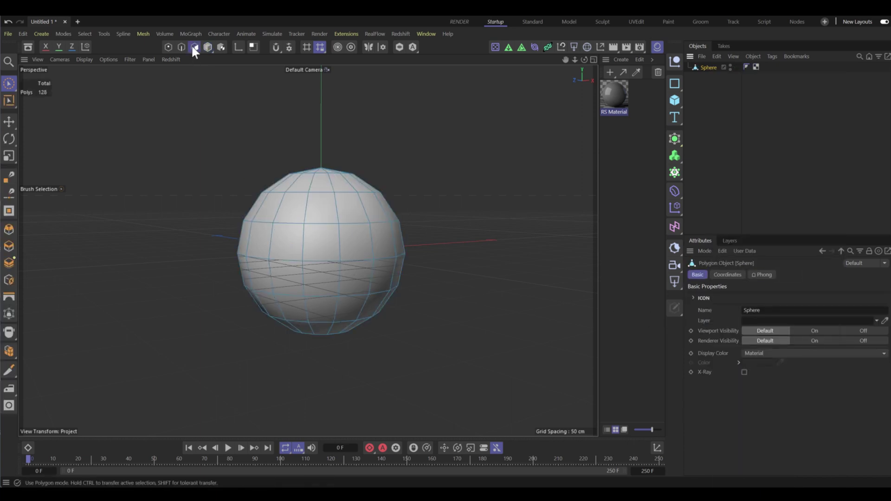
{"action": "left_click", "coordinate": [9, 85]}
{"action": "left_click", "coordinate": [41, 115]}
{"action": "left_click_drag", "start_coordinate": [196, 160], "coordinate": [435, 208]}
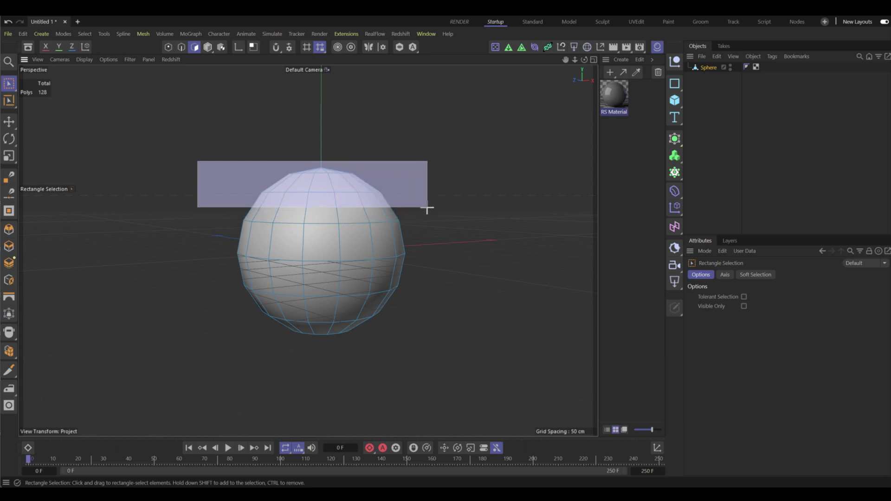
{"action": "left_click_drag", "start_coordinate": [424, 154], "coordinate": [362, 354]}
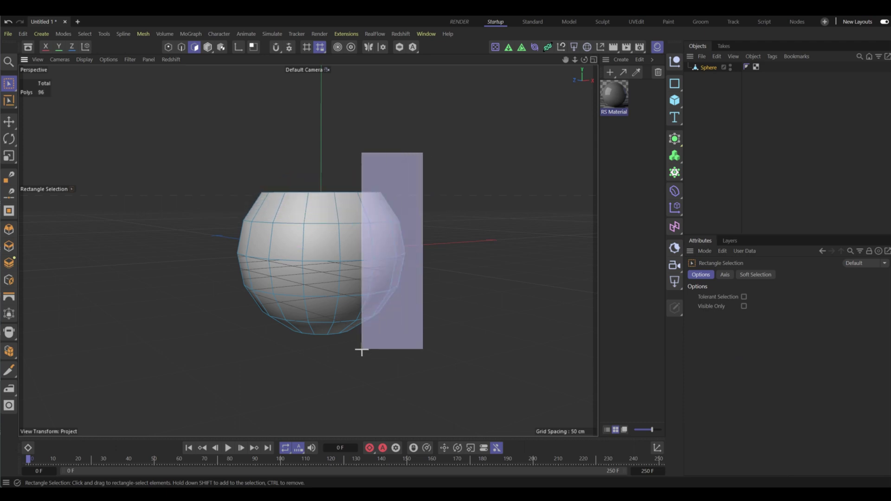
{"action": "key", "text": "Delete"}
{"action": "left_click_drag", "start_coordinate": [229, 179], "coordinate": [289, 356]}
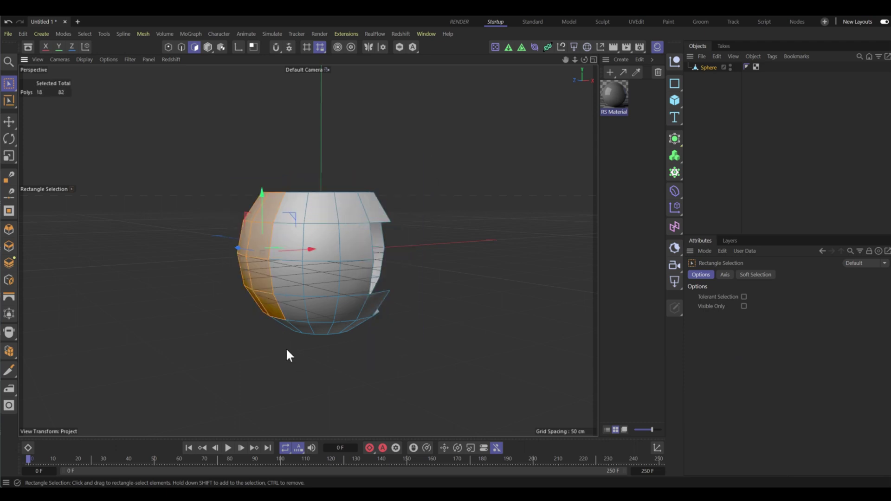
{"action": "key", "text": "Delete"}
Step: Delete the leftover top-right polygon, the bottom flare polygons and the bottom cap
{"action": "left_click", "coordinate": [9, 84]}
{"action": "left_click", "coordinate": [41, 96]}
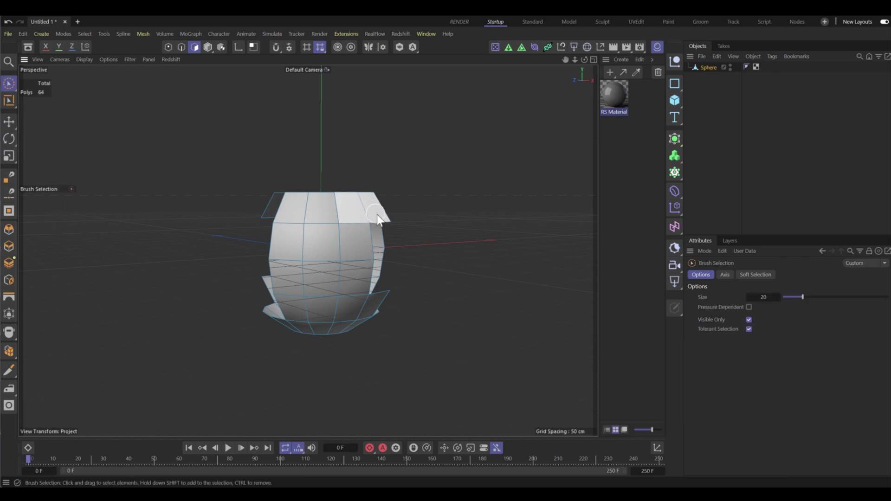
{"action": "left_click", "coordinate": [379, 212]}
{"action": "key", "text": "Delete"}
{"action": "key", "text": "Delete"}
{"action": "mouse_move", "coordinate": [375, 316]}
{"action": "left_mouse_down"}
{"action": "mouse_move", "coordinate": [281, 322]}
{"action": "mouse_move", "coordinate": [265, 314]}
{"action": "left_mouse_up"}
{"action": "key", "text": "Delete"}
{"action": "mouse_move", "coordinate": [361, 300]}
{"action": "left_mouse_down", "text": "alt"}
{"action": "mouse_move", "coordinate": [282, 305]}
{"action": "mouse_move", "coordinate": [324, 312]}
{"action": "mouse_move", "coordinate": [310, 299]}
{"action": "mouse_move", "coordinate": [363, 269]}
{"action": "mouse_move", "coordinate": [342, 238]}
{"action": "left_mouse_up", "text": "alt"}
{"action": "left_click", "coordinate": [310, 299]}
{"action": "key", "text": "Delete"}
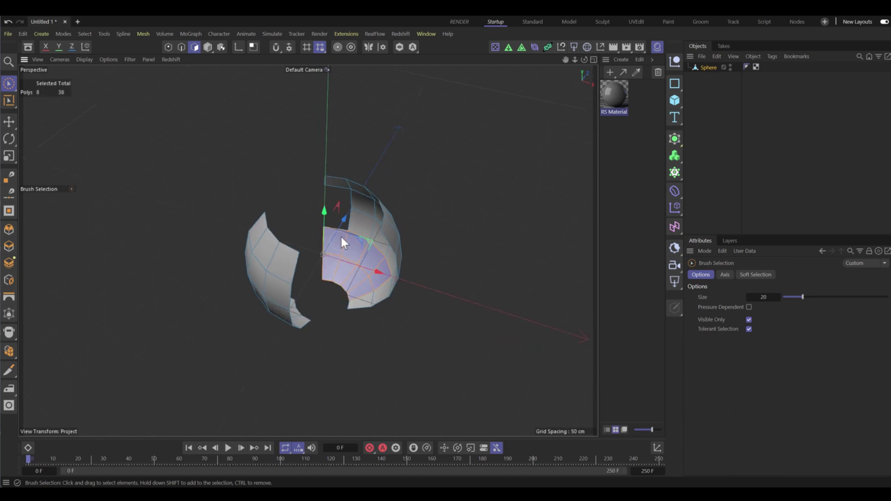
{"action": "key", "text": "Delete"}
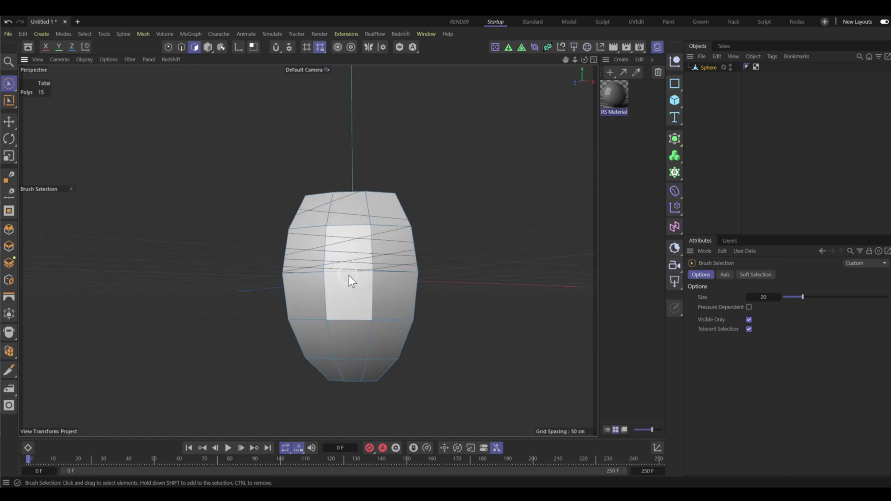
Step: Raise the two top-edge vertices upward in Point mode
{"action": "left_click", "coordinate": [168, 46]}
{"action": "left_click", "coordinate": [331, 186]}
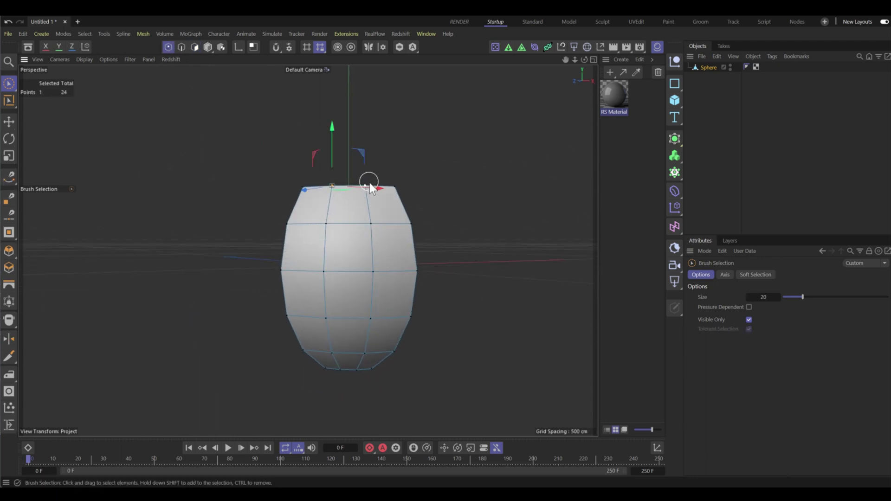
{"action": "left_click", "coordinate": [366, 185], "text": "shift"}
{"action": "left_click_drag", "start_coordinate": [346, 132], "coordinate": [344, 108]}
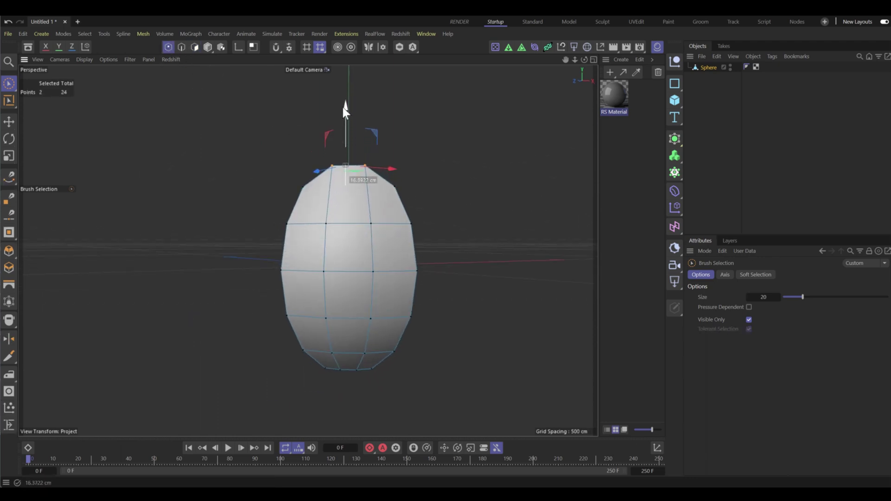
{"action": "mouse_move", "coordinate": [359, 213]}
{"action": "left_mouse_down", "text": "alt"}
{"action": "mouse_move", "coordinate": [676, 161]}
{"action": "mouse_move", "coordinate": [416, 255]}
{"action": "left_mouse_up", "text": "alt"}
Step: Put the sphere under a Subdivision Surface with subdivision levels 4
{"action": "left_click", "coordinate": [675, 138]}
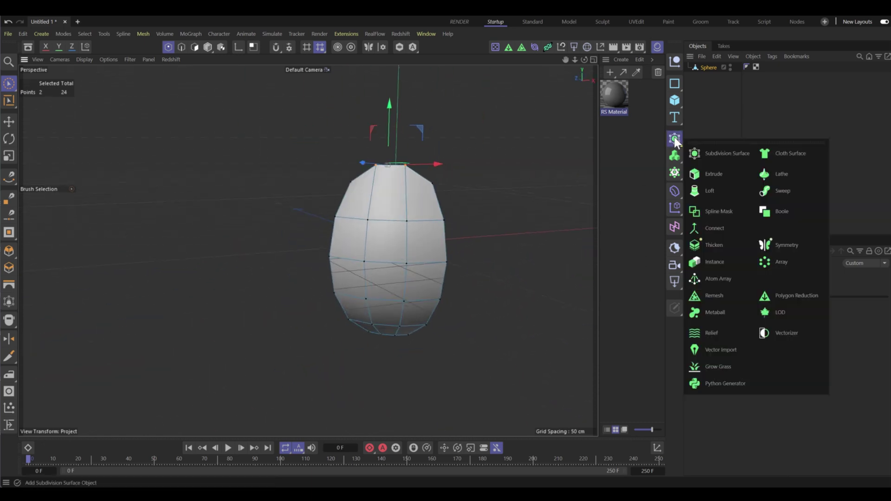
{"action": "left_click", "coordinate": [696, 153]}
{"action": "left_click_drag", "start_coordinate": [711, 69], "coordinate": [710, 69]}
{"action": "mouse_move", "coordinate": [403, 252]}
{"action": "left_mouse_down", "text": "alt"}
{"action": "mouse_move", "coordinate": [91, 192]}
{"action": "mouse_move", "coordinate": [496, 220]}
{"action": "left_mouse_up", "text": "alt"}
{"action": "left_click_drag", "start_coordinate": [838, 307], "coordinate": [862, 308]}
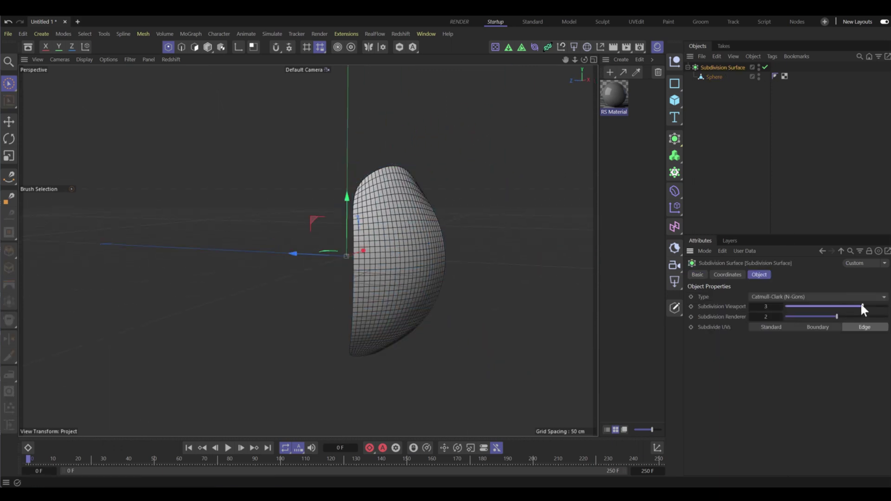
{"action": "left_click_drag", "start_coordinate": [325, 260], "coordinate": [395, 271], "text": "alt"}
{"action": "left_click", "coordinate": [723, 87]}
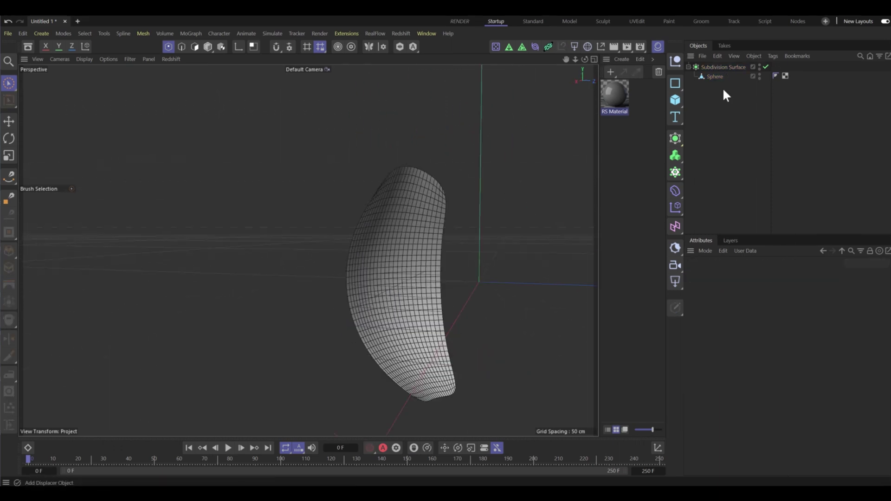
{"action": "left_click", "coordinate": [723, 67]}
{"action": "left_click_drag", "start_coordinate": [864, 307], "coordinate": [886, 307]}
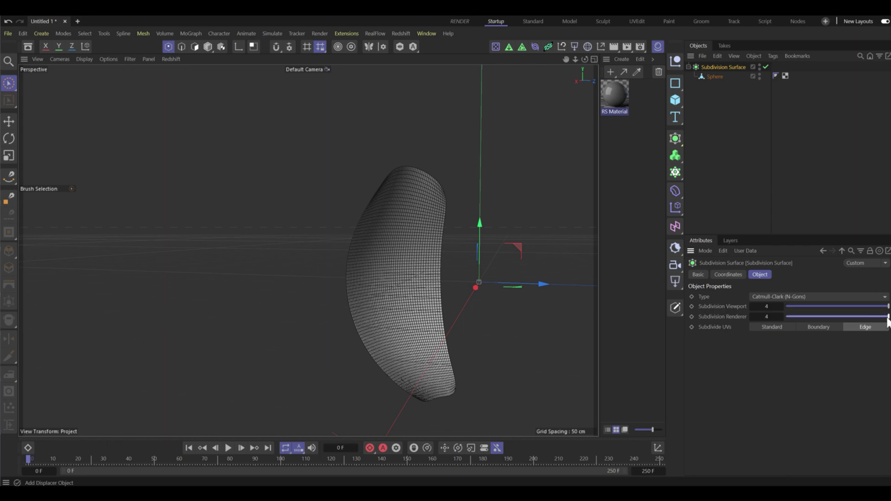
{"action": "left_click_drag", "start_coordinate": [399, 288], "coordinate": [501, 291], "text": "alt"}
Step: Collapse the subdivided petal into a single editable polygon mesh
{"action": "right_click", "coordinate": [710, 68]}
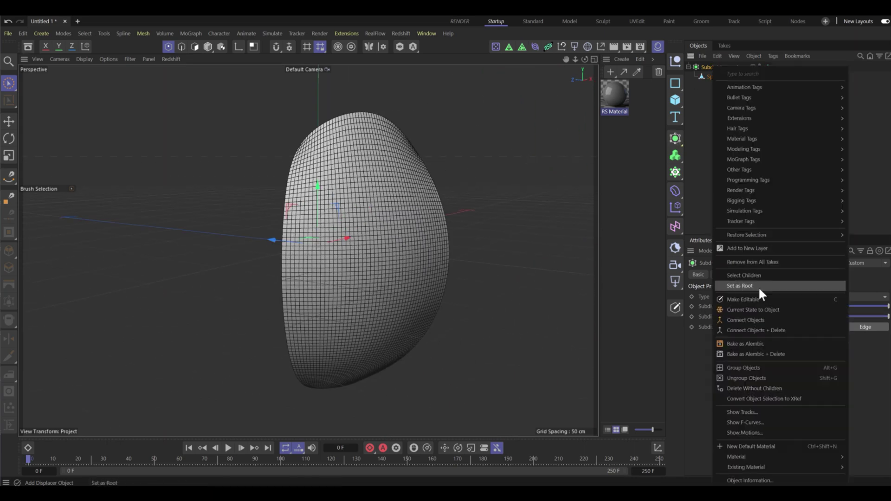
{"action": "left_click", "coordinate": [743, 299]}
{"action": "left_click_drag", "start_coordinate": [484, 250], "coordinate": [228, 170], "text": "alt"}
{"action": "left_click", "coordinate": [207, 46]}
{"action": "left_click_drag", "start_coordinate": [260, 200], "coordinate": [294, 247], "text": "alt"}
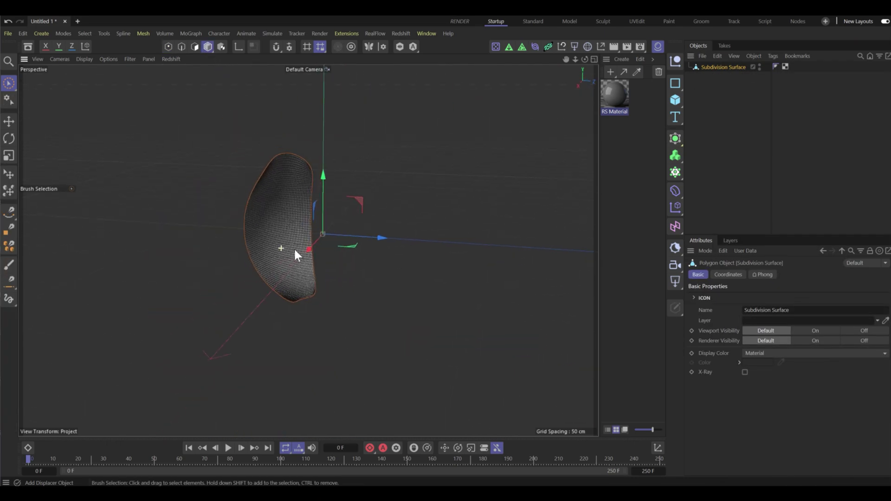
Step: Add a Displacer under the petal mesh, driven by a Noise shader
{"action": "key", "text": "shift+c"}
{"action": "type", "text": "disp"}
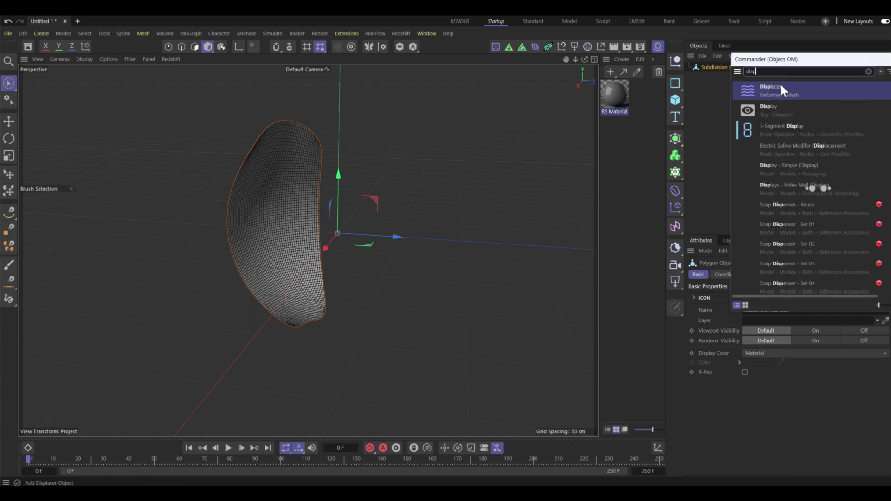
{"action": "type", "text": "lacer"}
{"action": "key", "text": "Return"}
{"action": "left_click_drag", "start_coordinate": [713, 68], "coordinate": [717, 79]}
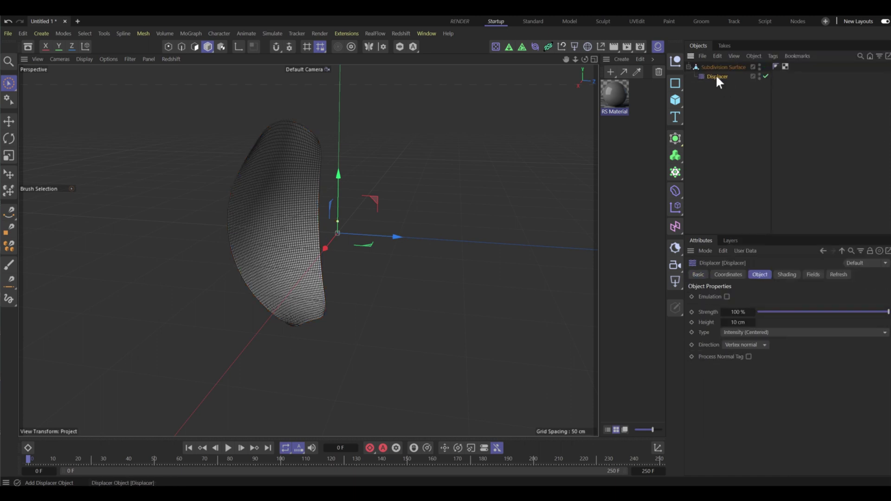
{"action": "left_click", "coordinate": [788, 274]}
{"action": "left_click", "coordinate": [724, 307]}
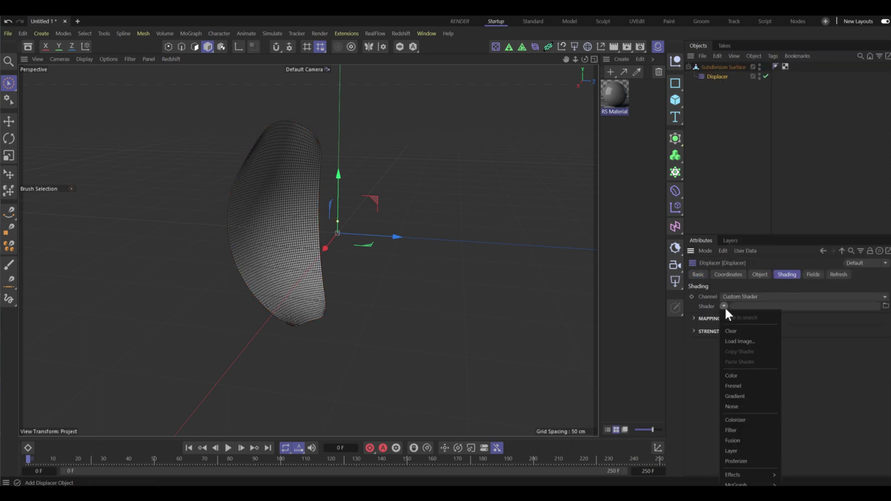
{"action": "left_click", "coordinate": [731, 408]}
Step: Set the Noise shader's Global Scale to 351 %
{"action": "left_click", "coordinate": [799, 306]}
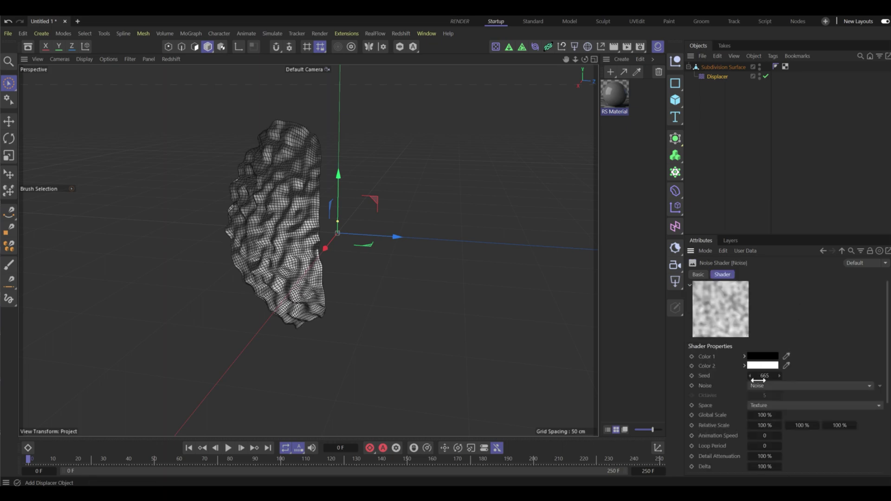
{"action": "left_click_drag", "start_coordinate": [764, 415], "coordinate": [799, 414]}
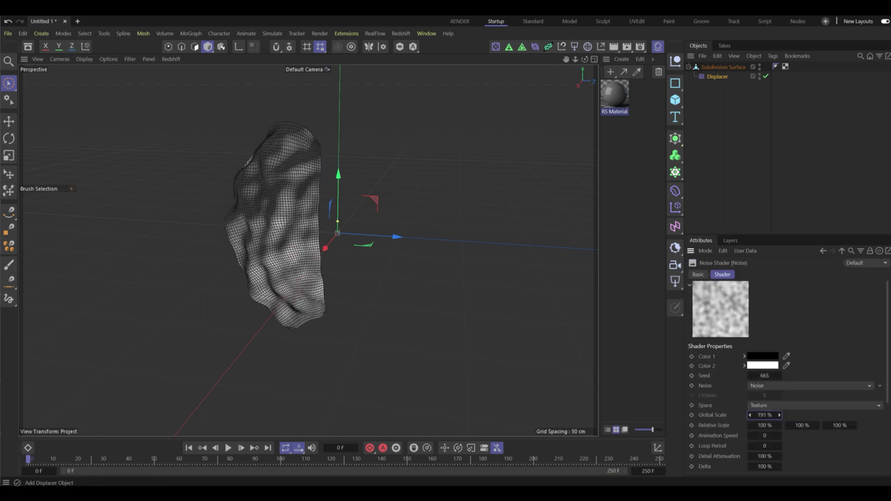
{"action": "left_click_drag", "start_coordinate": [799, 415], "coordinate": [780, 415]}
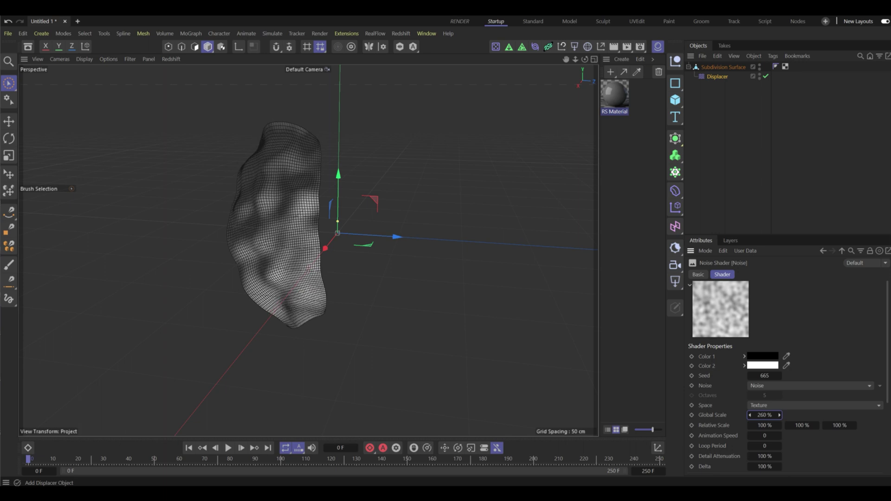
{"action": "mouse_move", "coordinate": [372, 256]}
{"action": "left_mouse_down", "text": "alt"}
{"action": "mouse_move", "coordinate": [444, 256]}
{"action": "mouse_move", "coordinate": [222, 230]}
{"action": "left_mouse_up", "text": "alt"}
{"action": "left_click_drag", "start_coordinate": [788, 414], "coordinate": [817, 414]}
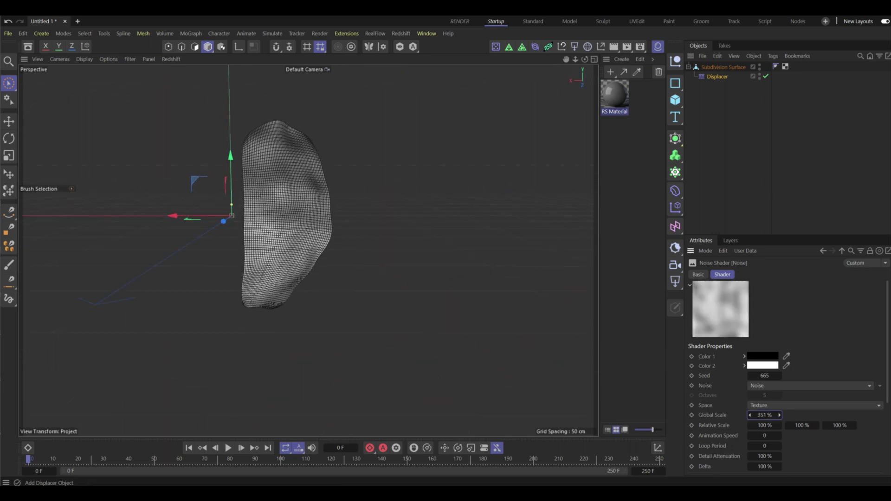
{"action": "mouse_move", "coordinate": [213, 229]}
{"action": "left_mouse_down", "text": "alt"}
{"action": "mouse_move", "coordinate": [371, 190]}
{"action": "mouse_move", "coordinate": [444, 189]}
{"action": "left_mouse_up", "text": "alt"}
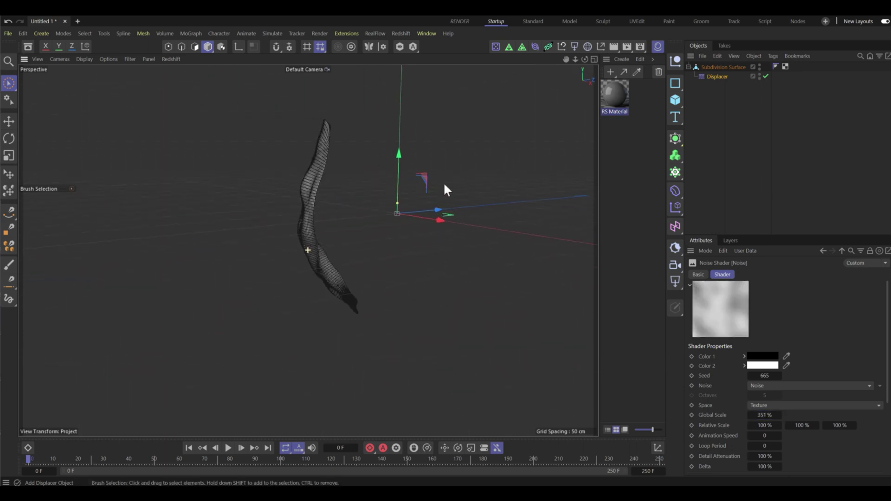
Step: Centre the petal's axis on its points using Axis Center
{"action": "key", "text": "r"}
{"action": "key", "text": "shift+c"}
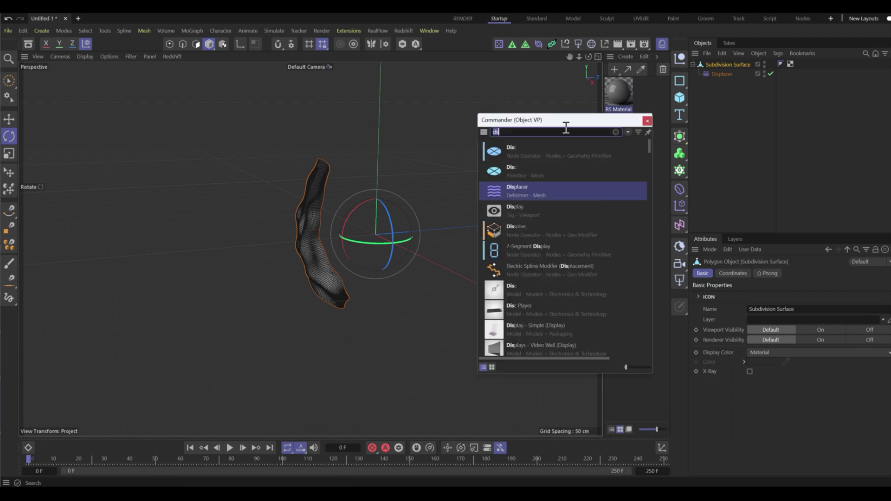
{"action": "type", "text": "axis ce"}
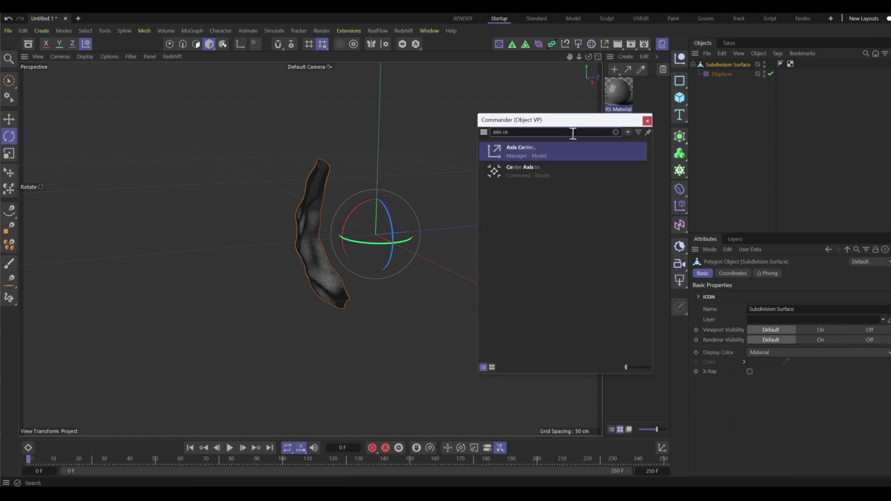
{"action": "key", "text": "Return"}
{"action": "left_click", "coordinate": [631, 260]}
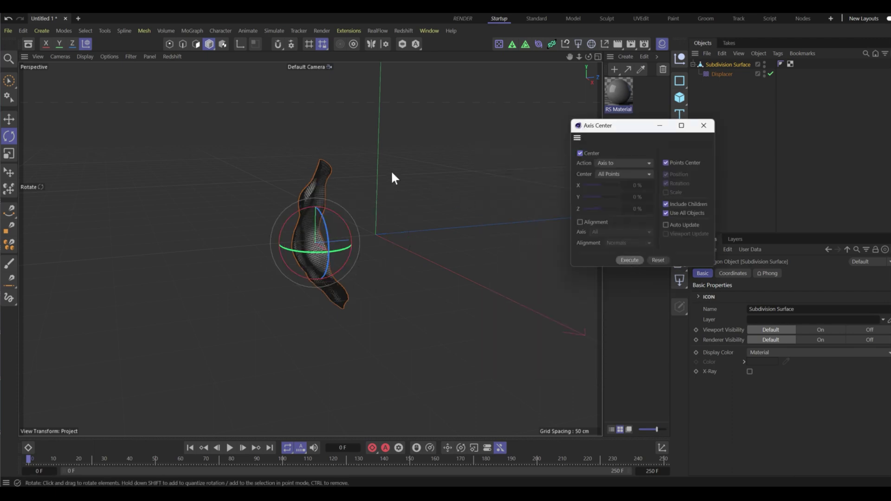
{"action": "left_click", "coordinate": [701, 125]}
Step: Tilt the petal around its new centre, checking it in the side view
{"action": "mouse_move", "coordinate": [397, 263]}
{"action": "left_mouse_down", "text": "alt"}
{"action": "mouse_move", "coordinate": [262, 236]}
{"action": "mouse_move", "coordinate": [248, 221]}
{"action": "left_mouse_up", "text": "alt"}
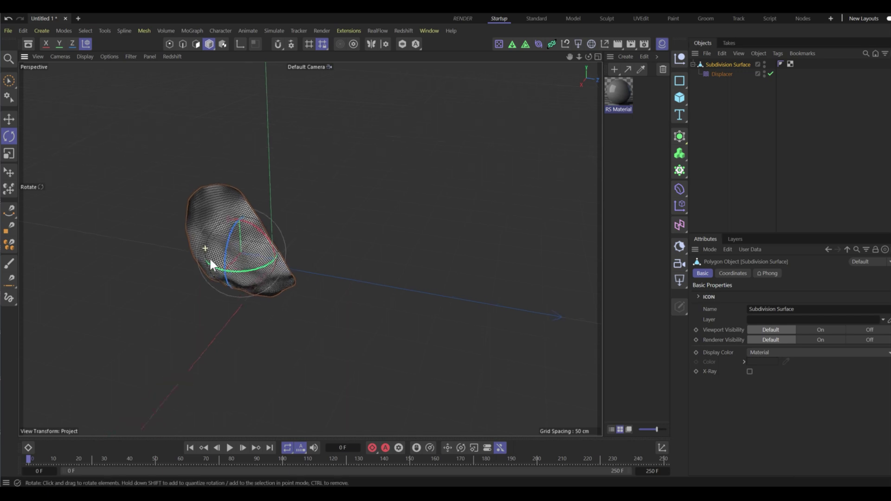
{"action": "left_click_drag", "start_coordinate": [248, 221], "coordinate": [299, 235]}
{"action": "middle_click", "coordinate": [361, 271]}
{"action": "left_click_drag", "start_coordinate": [183, 332], "coordinate": [200, 351]}
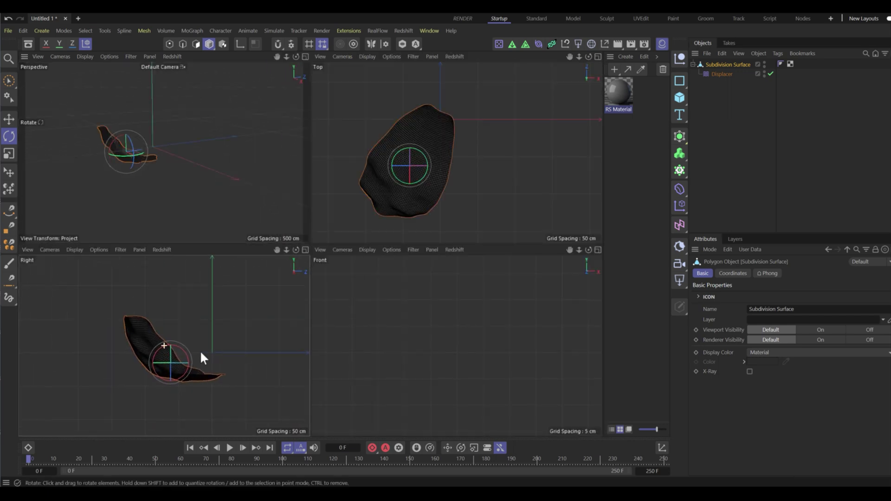
{"action": "middle_click", "coordinate": [246, 224]}
{"action": "left_click_drag", "start_coordinate": [246, 224], "coordinate": [232, 266], "text": "alt"}
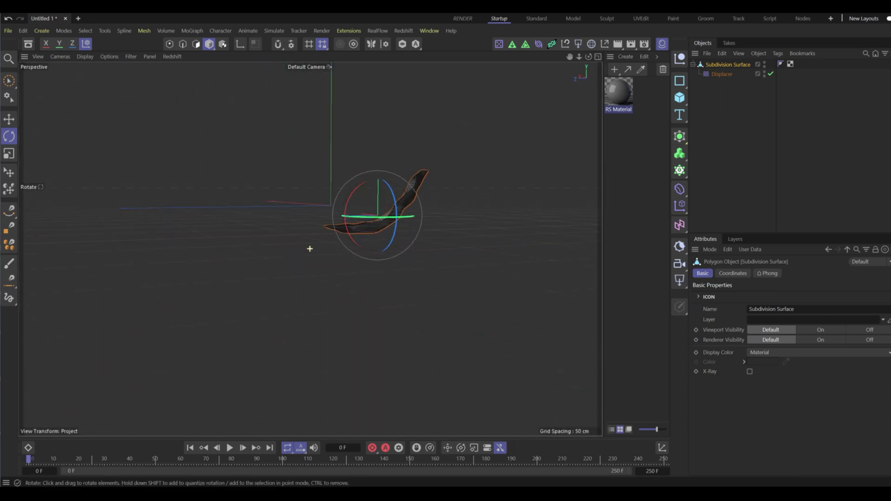
Step: Place the petal surface inside a new Null and check it from the top view
{"action": "left_click", "coordinate": [680, 58]}
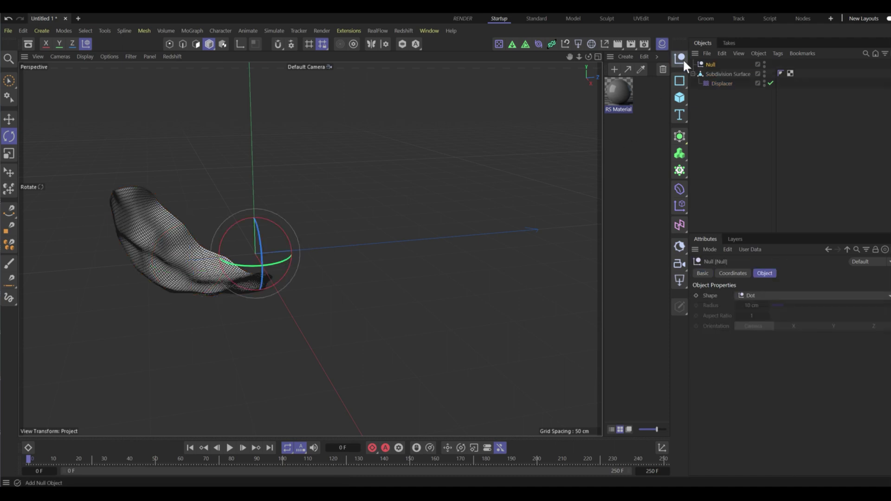
{"action": "left_click_drag", "start_coordinate": [712, 67], "coordinate": [711, 64]}
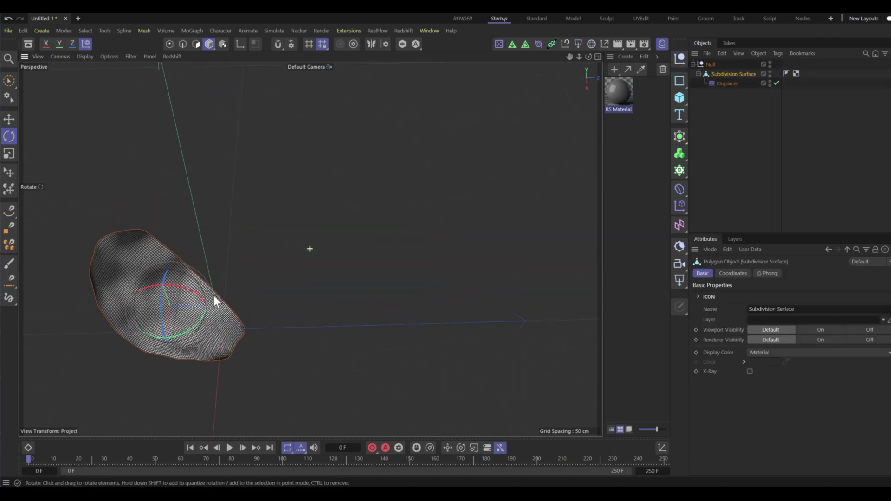
{"action": "middle_click", "coordinate": [346, 224]}
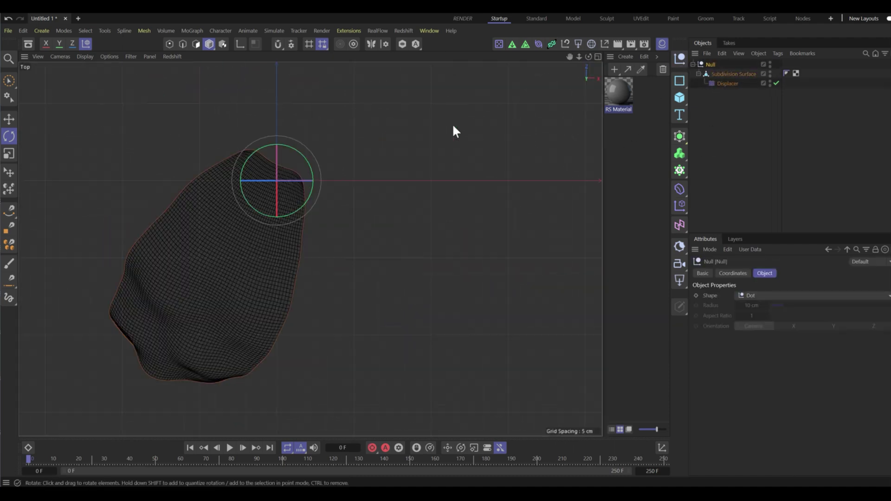
{"action": "scroll", "coordinate": [356, 235], "scroll_direction": "down", "scroll_amount": 3}
{"action": "scroll", "coordinate": [333, 260], "scroll_direction": "up", "scroll_amount": 1}
{"action": "middle_click", "coordinate": [333, 261]}
{"action": "key", "text": "F1"}
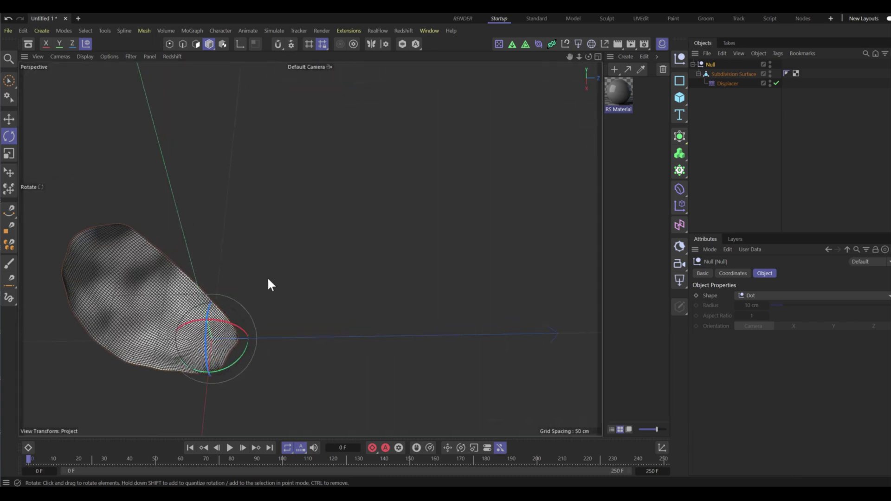
{"action": "left_click_drag", "start_coordinate": [269, 285], "coordinate": [656, 147], "text": "alt"}
Step: Wrap the petal Null in a Cloner set to Linear mode with 0% step size
{"action": "left_click", "coordinate": [702, 64]}
{"action": "left_click", "coordinate": [676, 171]}
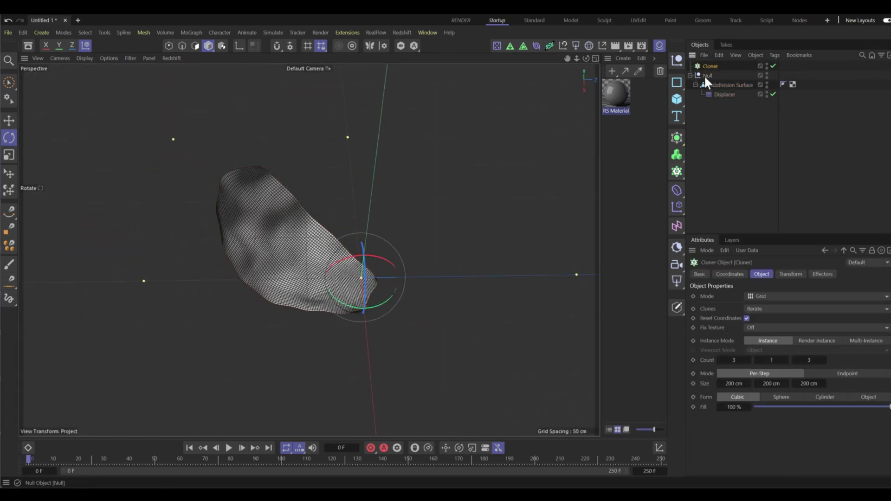
{"action": "left_click_drag", "start_coordinate": [704, 75], "coordinate": [707, 66]}
{"action": "left_click", "coordinate": [707, 66]}
{"action": "left_click", "coordinate": [773, 295]}
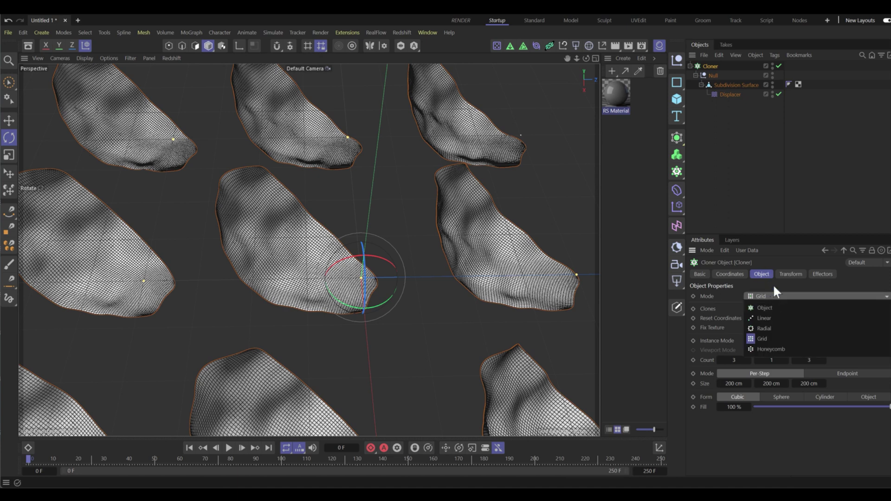
{"action": "left_click", "coordinate": [775, 317]}
{"action": "left_click_drag", "start_coordinate": [762, 360], "coordinate": [814, 358]}
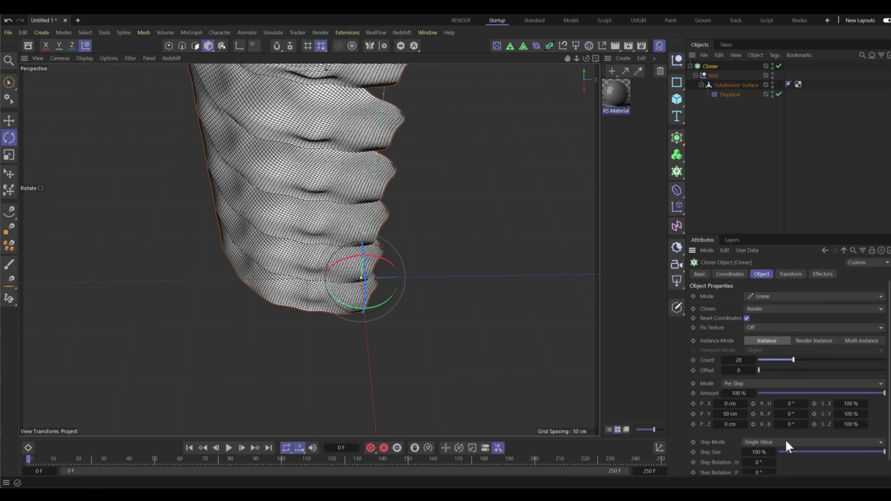
{"action": "mouse_move", "coordinate": [790, 452]}
{"action": "left_mouse_down"}
{"action": "mouse_move", "coordinate": [778, 450]}
{"action": "mouse_move", "coordinate": [789, 388]}
{"action": "left_mouse_up"}
Step: Tune clone count and per-clone heading rotation toward 31 clones at 63.5°
{"action": "scroll", "coordinate": [804, 461], "scroll_direction": "down", "scroll_amount": 1}
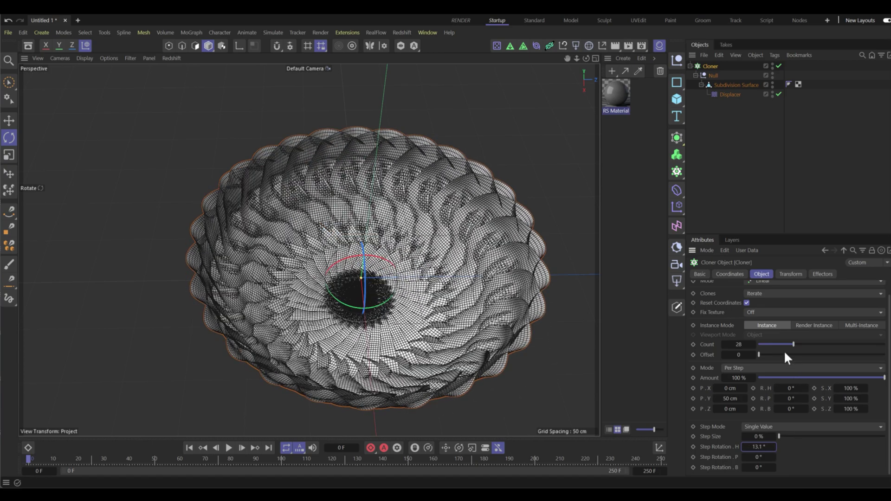
{"action": "left_click_drag", "start_coordinate": [783, 344], "coordinate": [770, 344]}
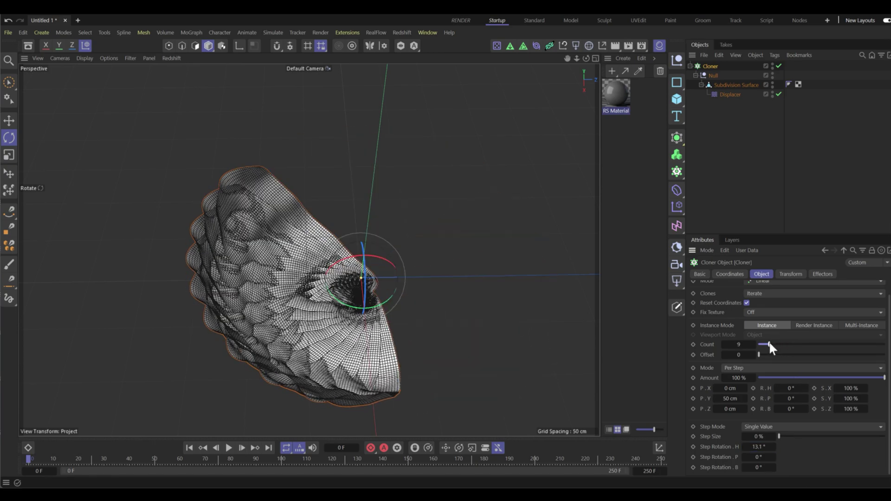
{"action": "left_click_drag", "start_coordinate": [761, 447], "coordinate": [799, 443]}
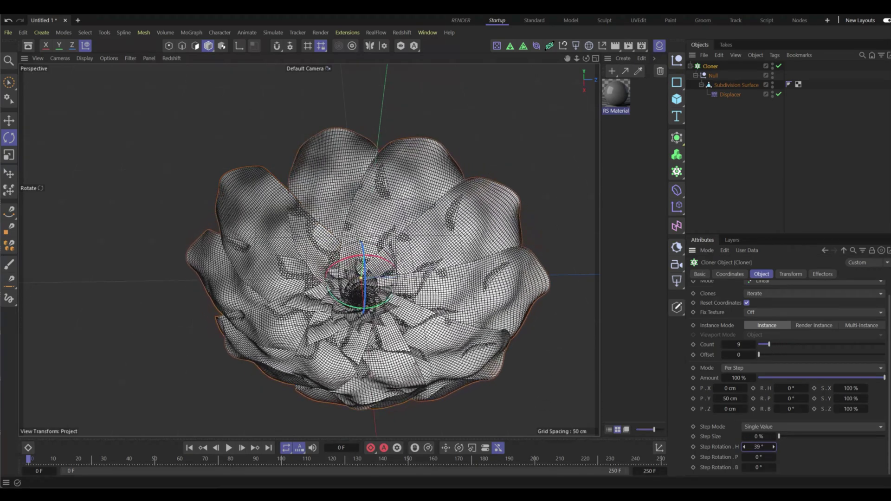
{"action": "left_click_drag", "start_coordinate": [770, 344], "coordinate": [765, 344]}
{"action": "left_click_drag", "start_coordinate": [753, 448], "coordinate": [780, 447]}
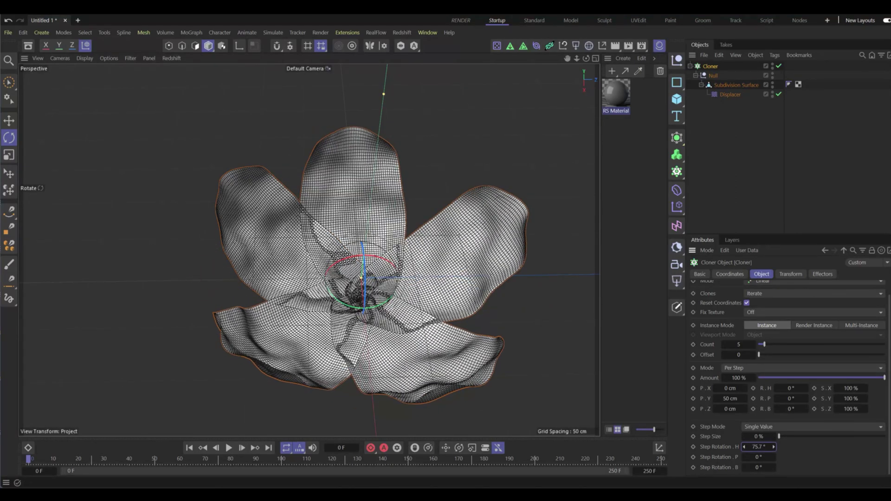
{"action": "left_click_drag", "start_coordinate": [753, 344], "coordinate": [758, 344]}
{"action": "mouse_move", "coordinate": [758, 447]}
{"action": "left_mouse_down"}
{"action": "mouse_move", "coordinate": [773, 447]}
{"action": "mouse_move", "coordinate": [748, 447]}
{"action": "left_mouse_up"}
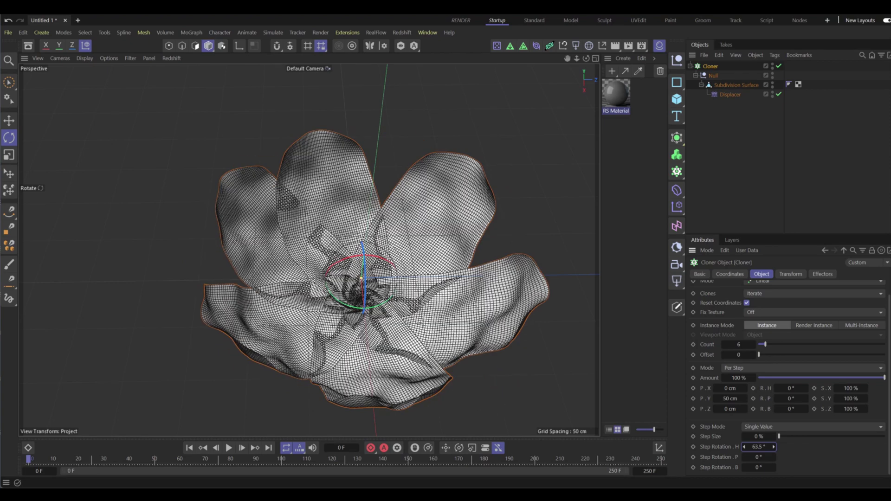
{"action": "mouse_move", "coordinate": [349, 325]}
{"action": "left_mouse_down", "text": "alt"}
{"action": "mouse_move", "coordinate": [379, 297]}
{"action": "mouse_move", "coordinate": [315, 275]}
{"action": "left_mouse_up", "text": "alt"}
{"action": "scroll", "coordinate": [319, 297], "scroll_direction": "up", "scroll_amount": 3}
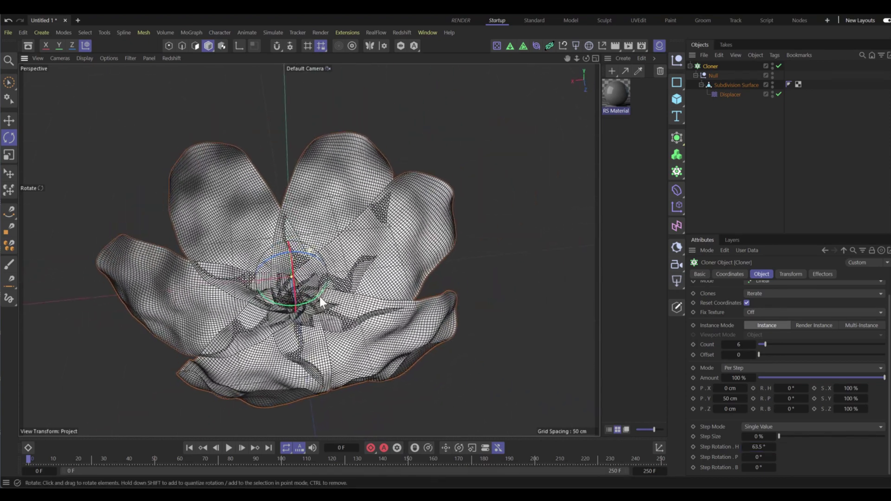
{"action": "left_click_drag", "start_coordinate": [766, 344], "coordinate": [798, 344]}
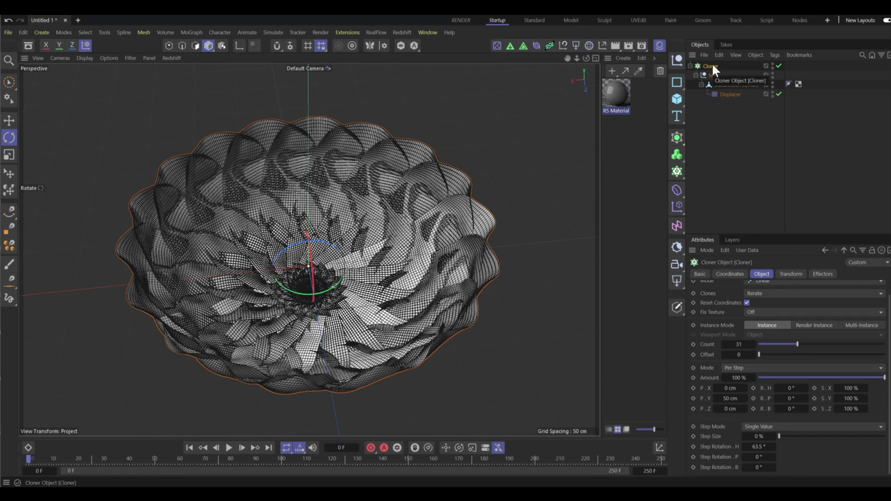
Step: Add a Step effector to the Cloner and start setting its rotation parameters
{"action": "key", "text": "shift+c"}
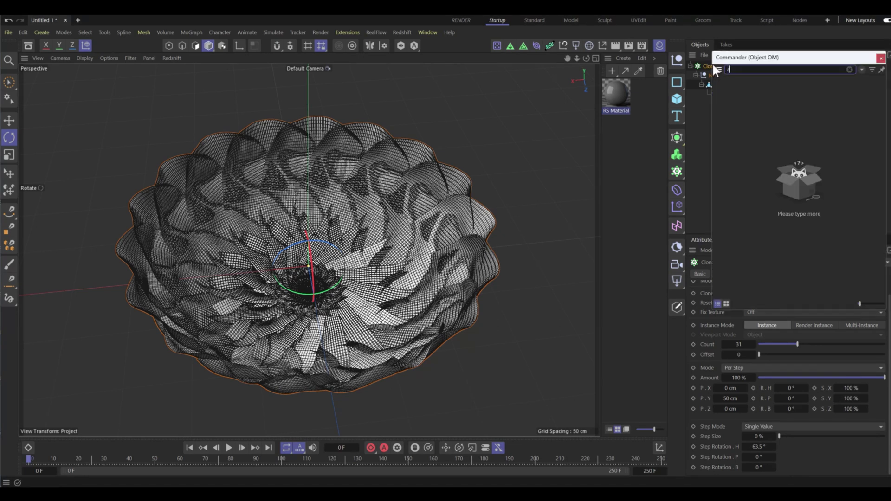
{"action": "type", "text": "step"}
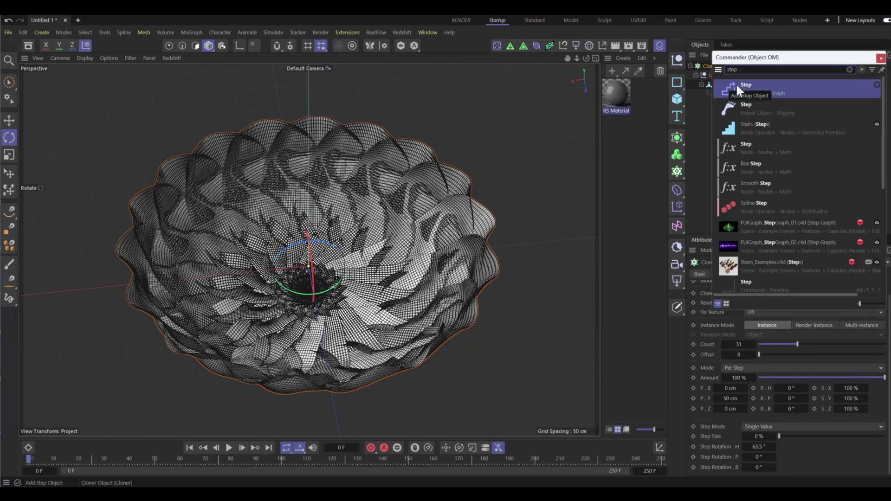
{"action": "left_click", "coordinate": [743, 86]}
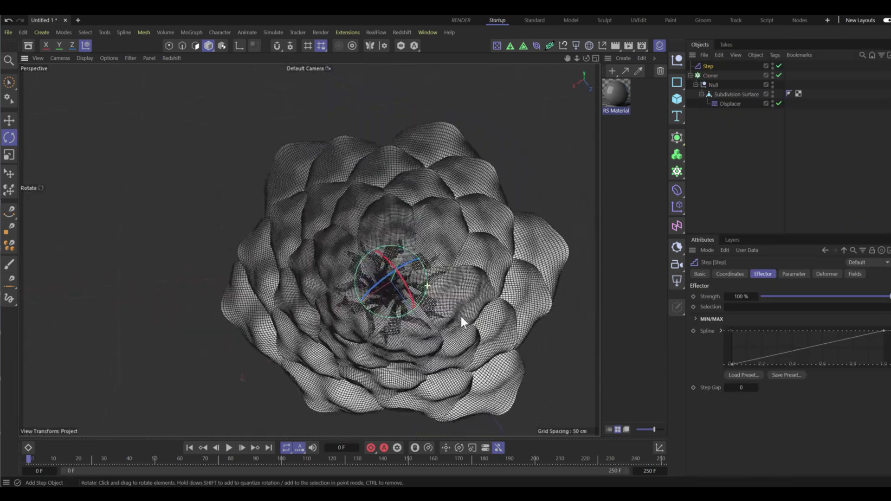
{"action": "left_click_drag", "start_coordinate": [435, 277], "coordinate": [457, 267], "text": "alt"}
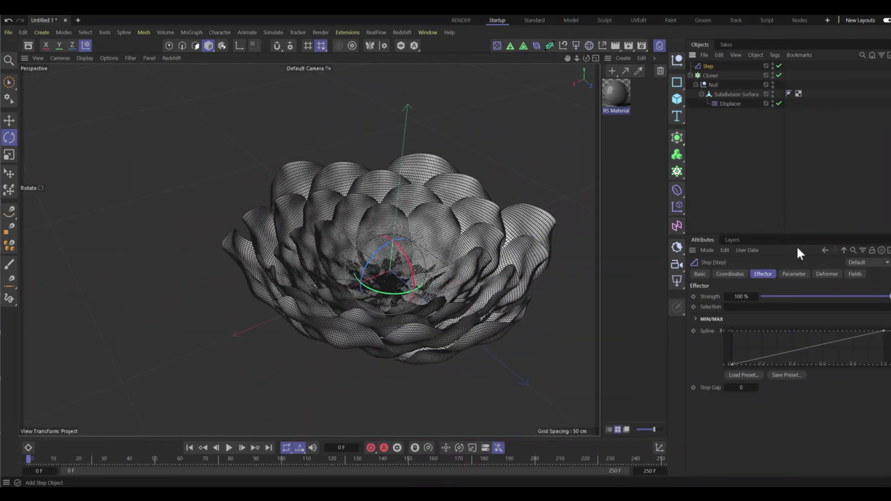
{"action": "left_click", "coordinate": [794, 274]}
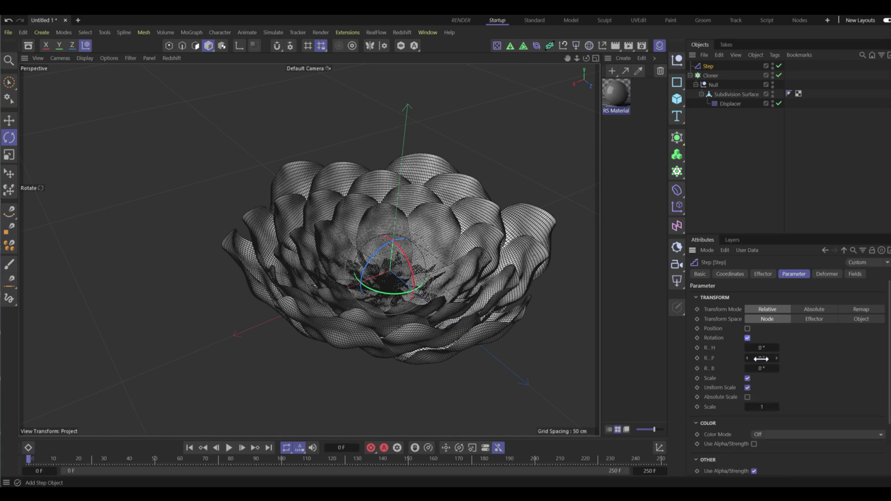
{"action": "mouse_move", "coordinate": [747, 358]}
{"action": "left_mouse_down"}
{"action": "mouse_move", "coordinate": [774, 348]}
{"action": "mouse_move", "coordinate": [755, 368]}
{"action": "mouse_move", "coordinate": [785, 369]}
{"action": "mouse_move", "coordinate": [752, 368]}
{"action": "left_mouse_up"}
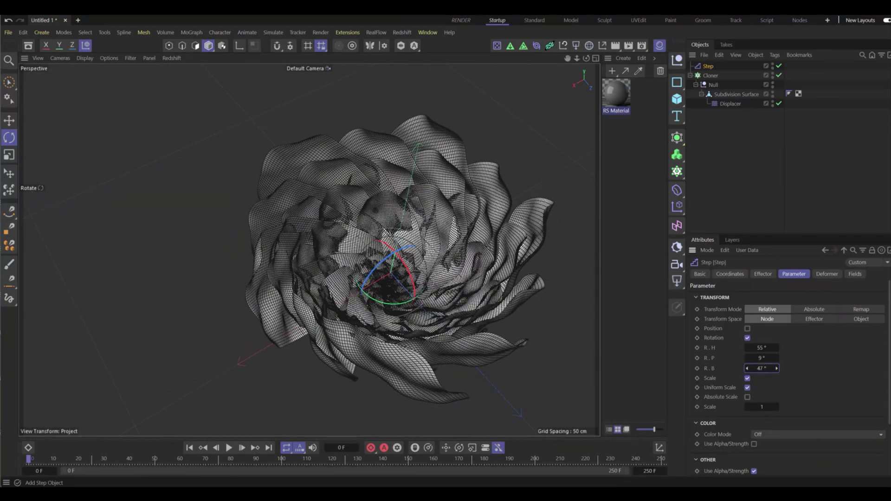
Step: Set step rotation to H 55°, P 40°, B 27° and step scale 0.61
{"action": "left_click_drag", "start_coordinate": [325, 297], "coordinate": [446, 202], "text": "alt"}
{"action": "mouse_move", "coordinate": [446, 203]}
{"action": "middle_mouse_down", "text": "alt"}
{"action": "mouse_move", "coordinate": [191, 254]}
{"action": "mouse_move", "coordinate": [296, 266]}
{"action": "mouse_move", "coordinate": [369, 234]}
{"action": "middle_mouse_up", "text": "alt"}
{"action": "scroll", "coordinate": [293, 263], "scroll_direction": "up", "scroll_amount": 3}
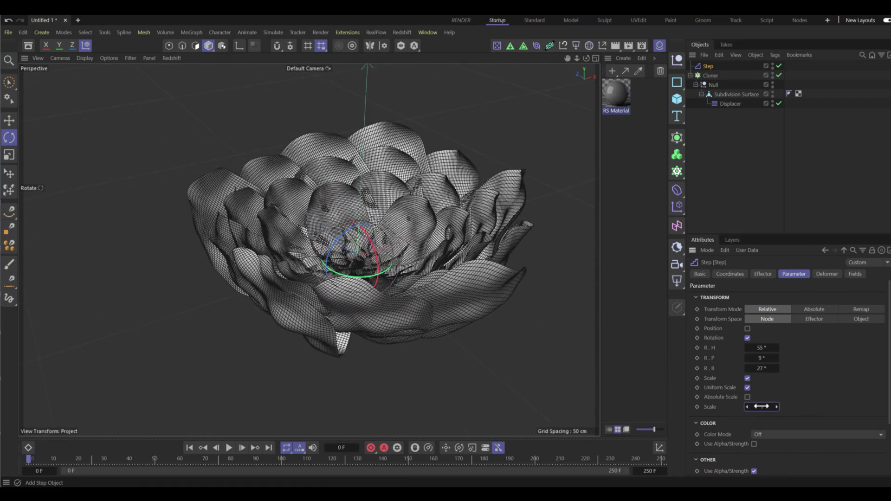
{"action": "mouse_move", "coordinate": [762, 407]}
{"action": "left_mouse_down"}
{"action": "mouse_move", "coordinate": [750, 407]}
{"action": "mouse_move", "coordinate": [771, 407]}
{"action": "left_mouse_up"}
{"action": "left_click_drag", "start_coordinate": [762, 358], "coordinate": [789, 358]}
{"action": "mouse_move", "coordinate": [391, 306]}
{"action": "left_mouse_down", "text": "alt"}
{"action": "mouse_move", "coordinate": [475, 302]}
{"action": "mouse_move", "coordinate": [464, 343]}
{"action": "mouse_move", "coordinate": [339, 283]}
{"action": "mouse_move", "coordinate": [311, 291]}
{"action": "mouse_move", "coordinate": [497, 68]}
{"action": "left_mouse_up", "text": "alt"}
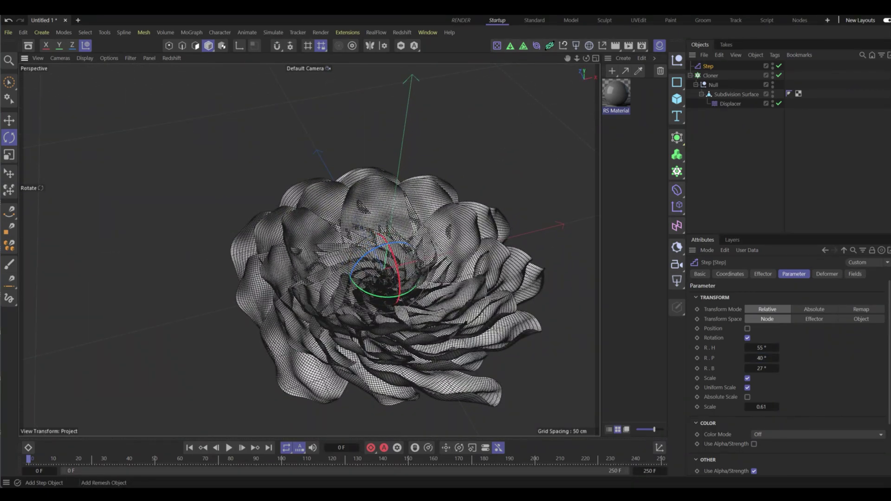
{"action": "left_click", "coordinate": [711, 76]}
Step: Add a Random effector to the Cloner
{"action": "key", "text": "shift+c"}
{"action": "type", "text": "RANDOM"}
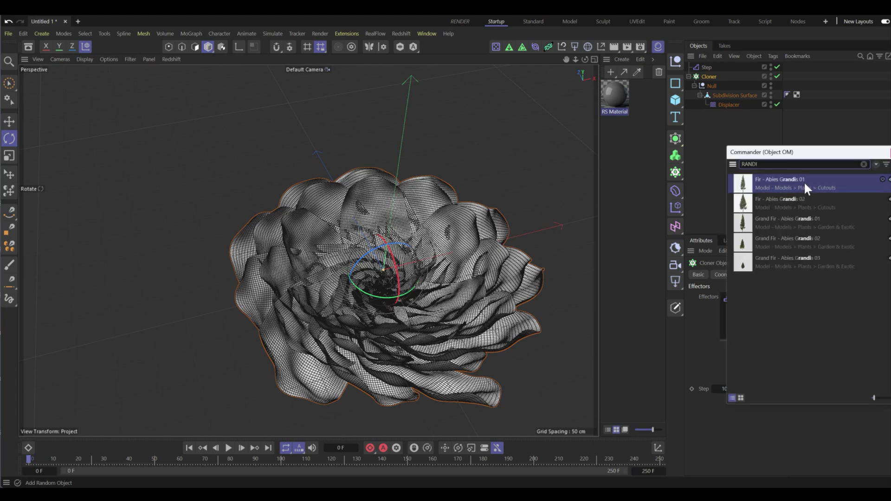
{"action": "left_click", "coordinate": [796, 182]}
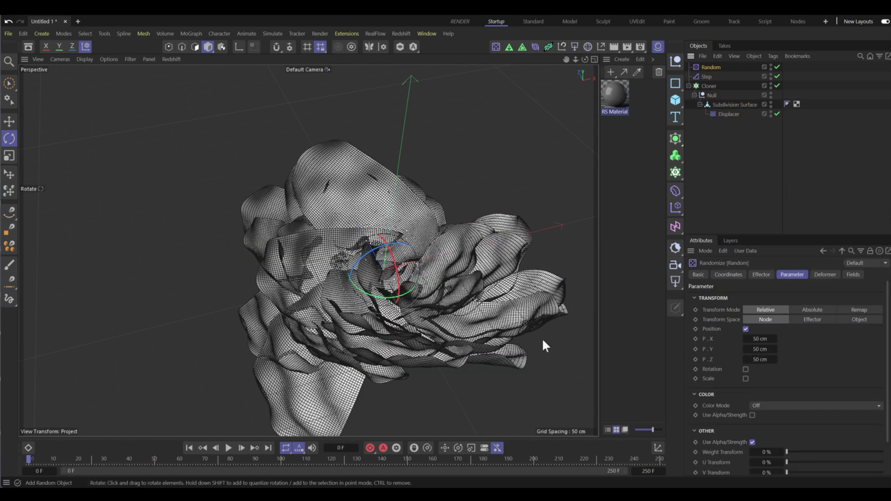
{"action": "mouse_move", "coordinate": [542, 338]}
{"action": "left_mouse_down", "text": "alt"}
{"action": "mouse_move", "coordinate": [533, 381]}
{"action": "mouse_move", "coordinate": [476, 311]}
{"action": "mouse_move", "coordinate": [506, 306]}
{"action": "left_mouse_up", "text": "alt"}
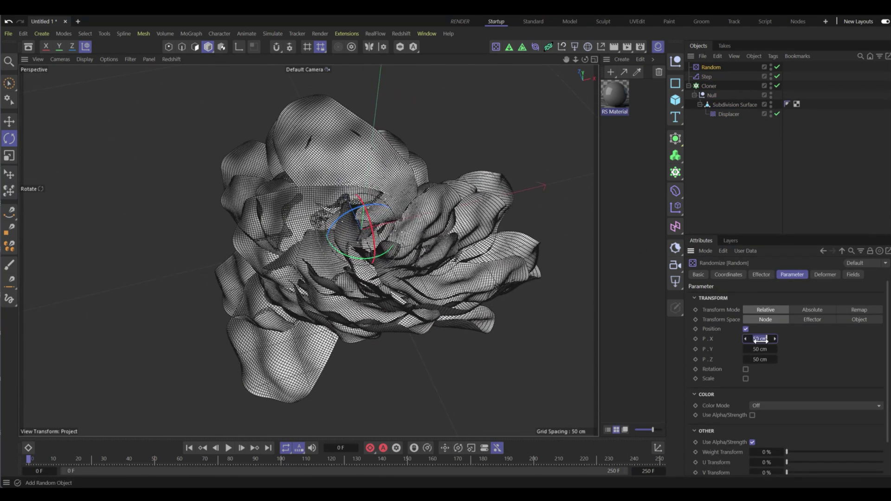
Step: Set the Random effector's X, Y and Z position offsets to 10 cm
{"action": "key", "text": "Tab"}
{"action": "type", "text": "5"}
{"action": "key", "text": "Tab"}
{"action": "type", "text": "5"}
{"action": "key", "text": "Return"}
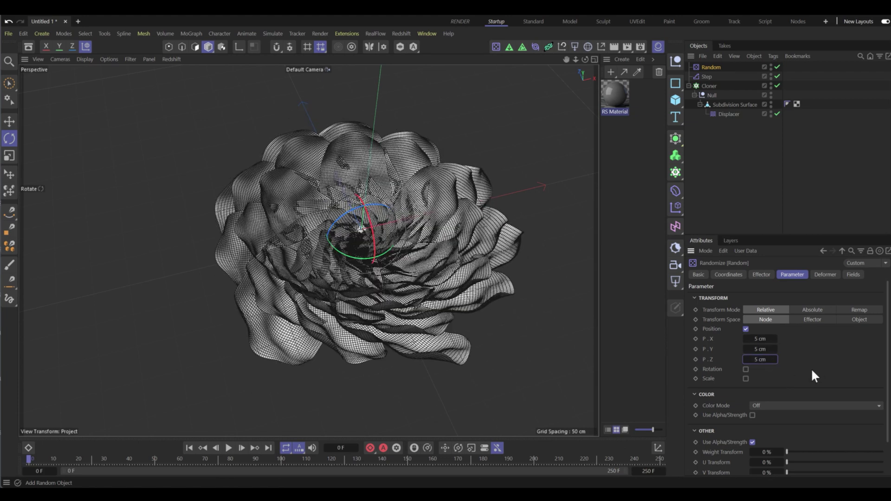
{"action": "left_click_drag", "start_coordinate": [758, 339], "coordinate": [759, 342]}
{"action": "type", "text": "10"}
{"action": "key", "text": "Return"}
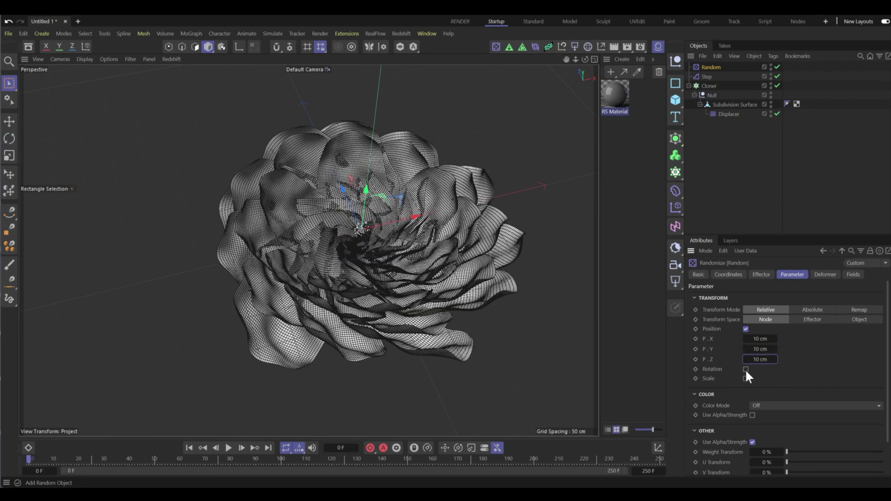
Step: Enable random rotation at H -1°, P -3°, B 68° and add a new Null
{"action": "left_click", "coordinate": [745, 370]}
{"action": "mouse_move", "coordinate": [775, 379]}
{"action": "left_mouse_down"}
{"action": "mouse_move", "coordinate": [774, 403]}
{"action": "mouse_move", "coordinate": [775, 396]}
{"action": "left_mouse_up"}
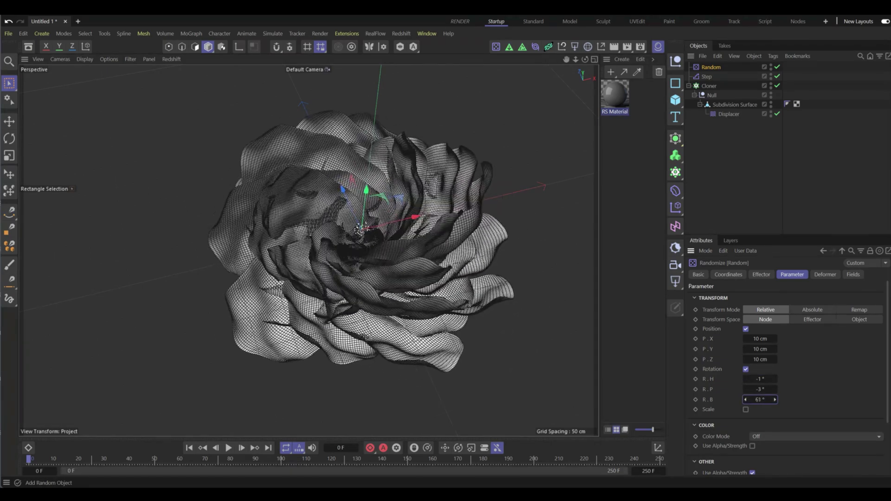
{"action": "mouse_move", "coordinate": [427, 277]}
{"action": "left_mouse_down", "text": "alt"}
{"action": "mouse_move", "coordinate": [503, 249]}
{"action": "mouse_move", "coordinate": [414, 221]}
{"action": "mouse_move", "coordinate": [367, 305]}
{"action": "mouse_move", "coordinate": [464, 187]}
{"action": "left_mouse_up", "text": "alt"}
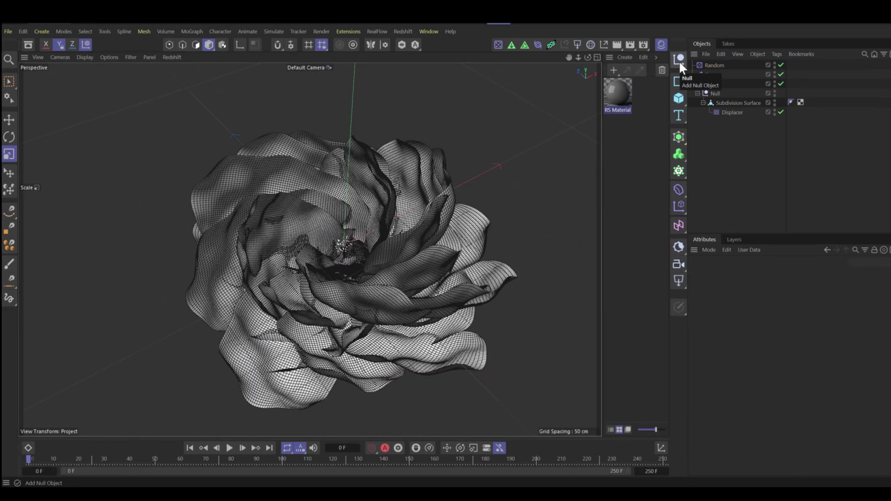
{"action": "left_click", "coordinate": [679, 59]}
Step: Name the Null 'Flower', group the flower objects under it, and hide it
{"action": "type", "text": "F"}
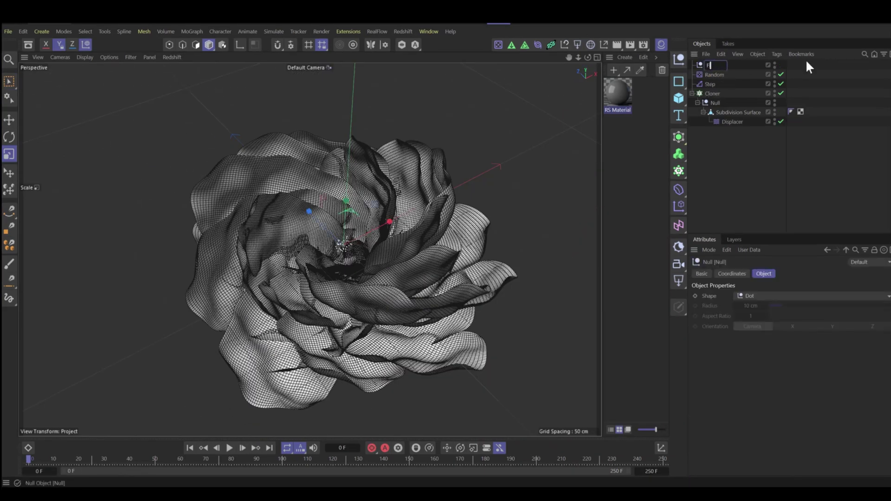
{"action": "type", "text": "lower"}
{"action": "key", "text": "Return"}
{"action": "mouse_move", "coordinate": [748, 173]}
{"action": "left_mouse_down"}
{"action": "mouse_move", "coordinate": [704, 71]}
{"action": "mouse_move", "coordinate": [709, 65]}
{"action": "left_mouse_up"}
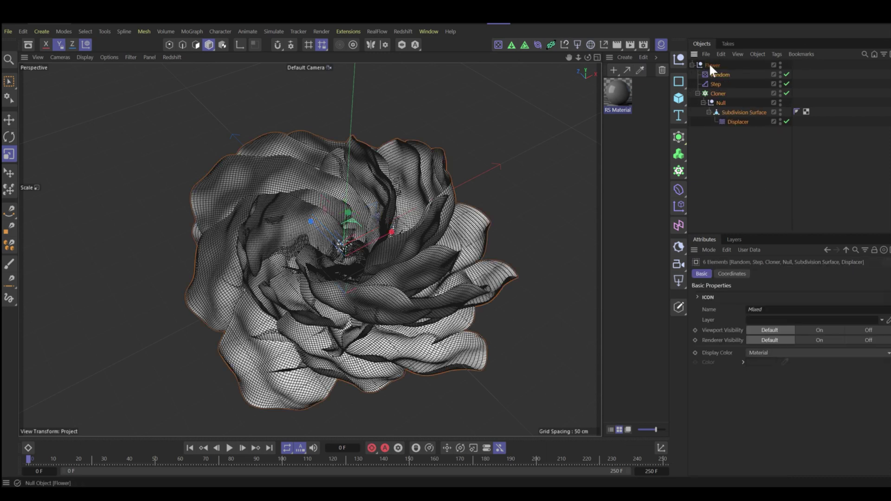
{"action": "left_click", "coordinate": [734, 64]}
{"action": "left_click", "coordinate": [574, 191]}
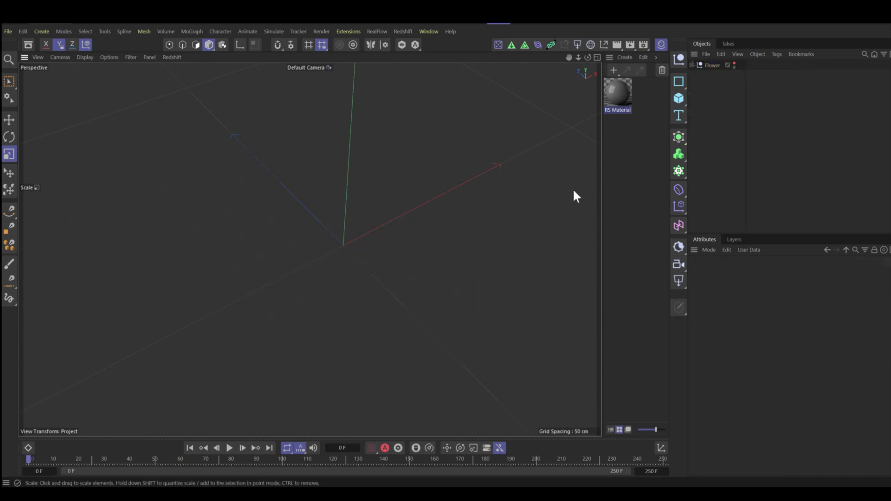
Step: Create an Arc spline and a small Circle spline profile
{"action": "left_click", "coordinate": [682, 89]}
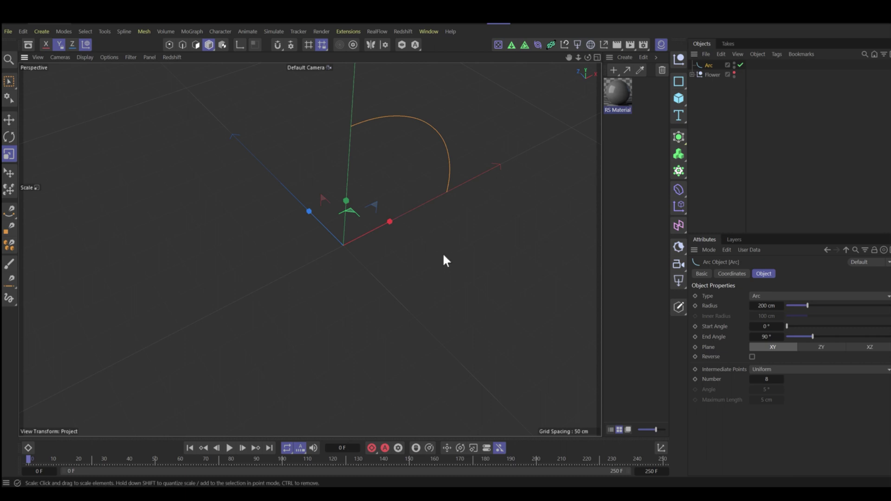
{"action": "mouse_move", "coordinate": [585, 123]}
{"action": "left_mouse_down", "text": "alt"}
{"action": "mouse_move", "coordinate": [409, 175]}
{"action": "mouse_move", "coordinate": [406, 203]}
{"action": "mouse_move", "coordinate": [391, 174]}
{"action": "left_mouse_up", "text": "alt"}
{"action": "left_click", "coordinate": [677, 80]}
{"action": "left_click", "coordinate": [755, 92]}
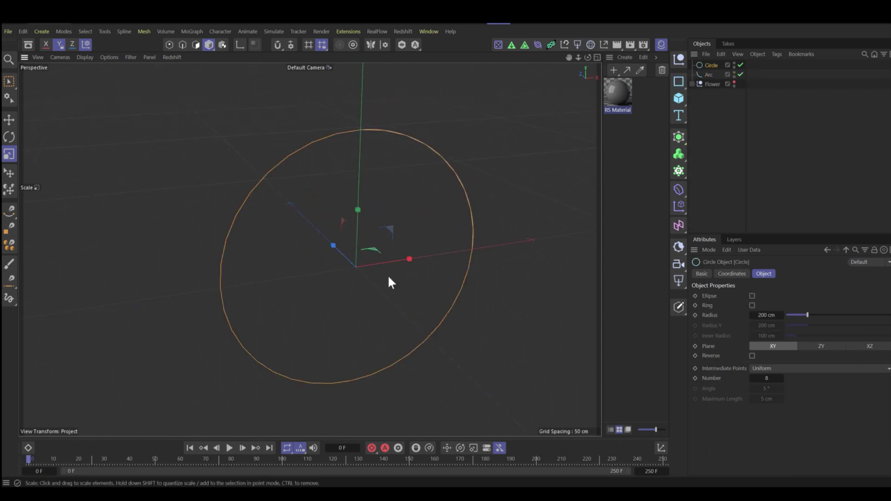
{"action": "mouse_move", "coordinate": [390, 278]}
{"action": "left_mouse_down"}
{"action": "mouse_move", "coordinate": [401, 271]}
{"action": "mouse_move", "coordinate": [362, 275]}
{"action": "left_mouse_up"}
Step: Sweep the small Circle along the Arc, shrinking the arc radius and adjusting the circle
{"action": "left_click", "coordinate": [679, 136]}
{"action": "left_click", "coordinate": [773, 190]}
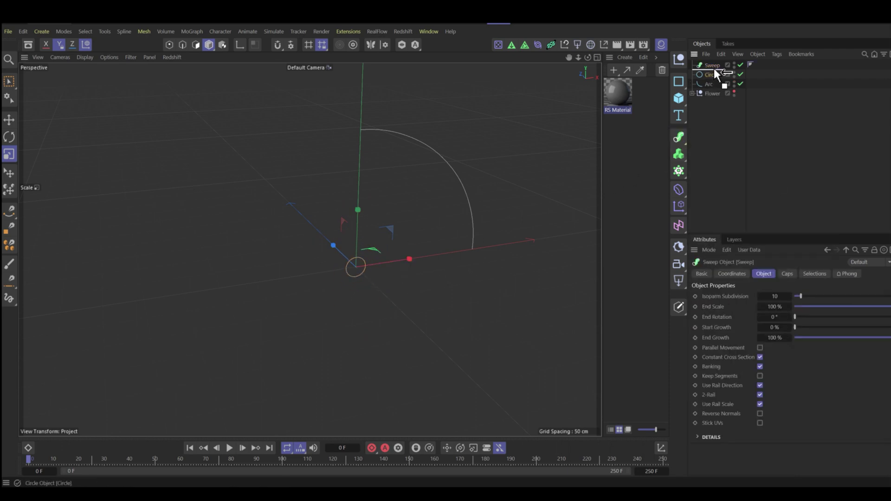
{"action": "mouse_move", "coordinate": [714, 74]}
{"action": "left_mouse_down"}
{"action": "mouse_move", "coordinate": [716, 65]}
{"action": "mouse_move", "coordinate": [718, 79]}
{"action": "left_mouse_up"}
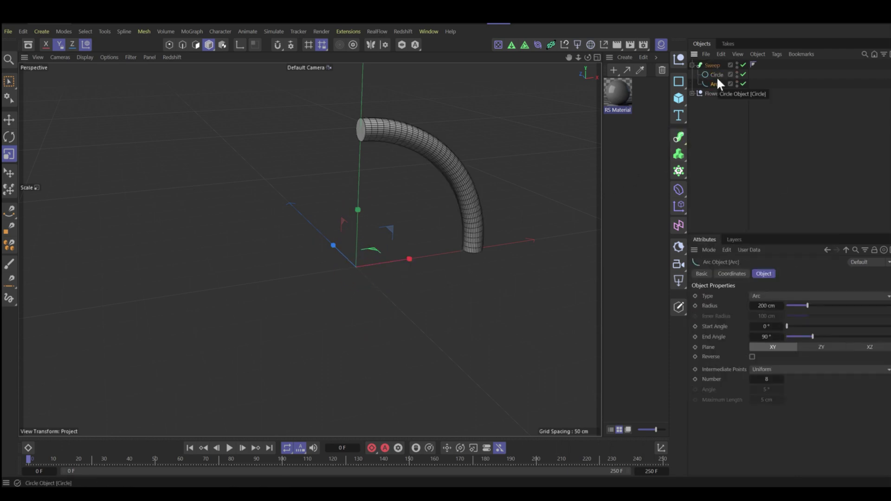
{"action": "left_click_drag", "start_coordinate": [809, 306], "coordinate": [752, 314]}
{"action": "left_click", "coordinate": [727, 74]}
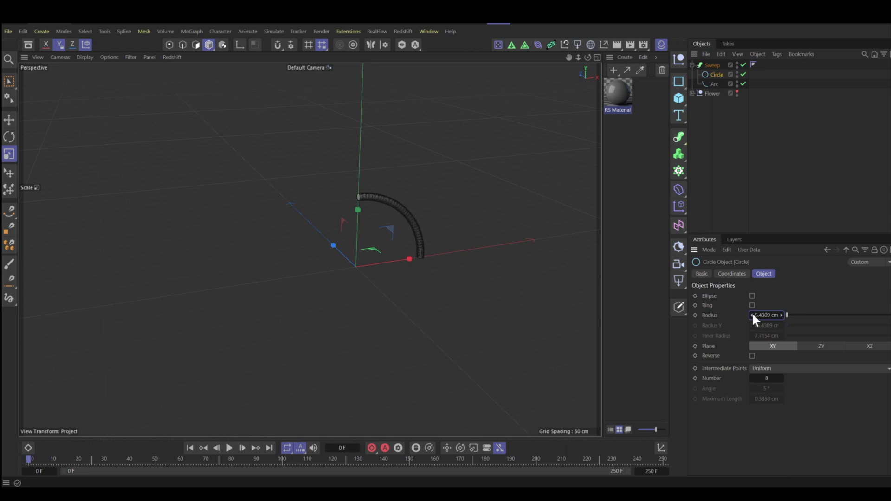
{"action": "left_click", "coordinate": [714, 65]}
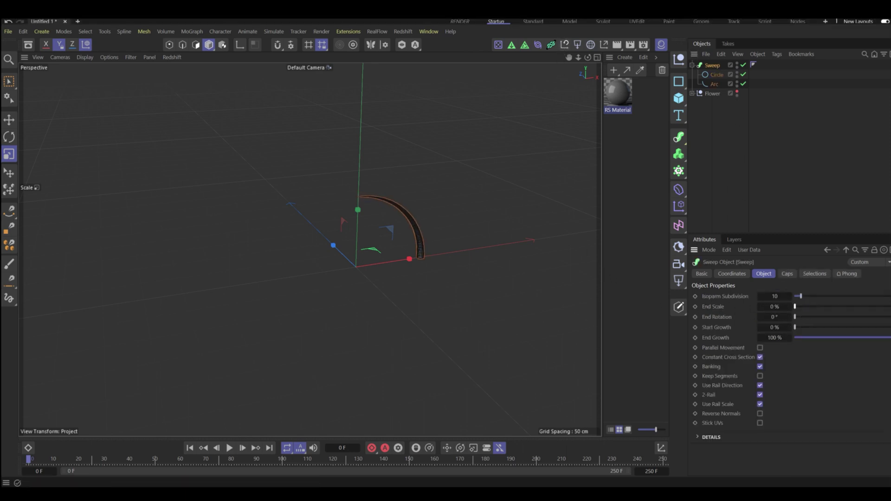
Step: Move the stem's axis to the arc end, set its base at the origin, and add a Cloner
{"action": "left_click", "coordinate": [238, 45]}
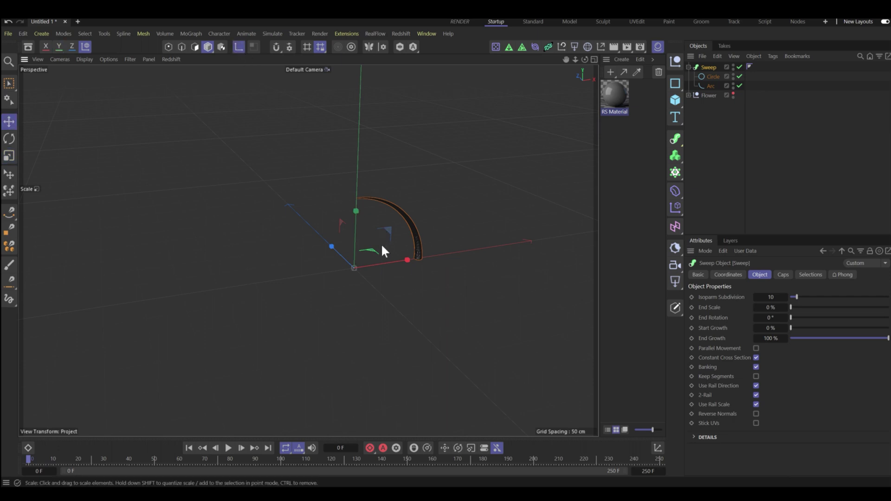
{"action": "key", "text": "e"}
{"action": "left_click_drag", "start_coordinate": [411, 260], "coordinate": [467, 256]}
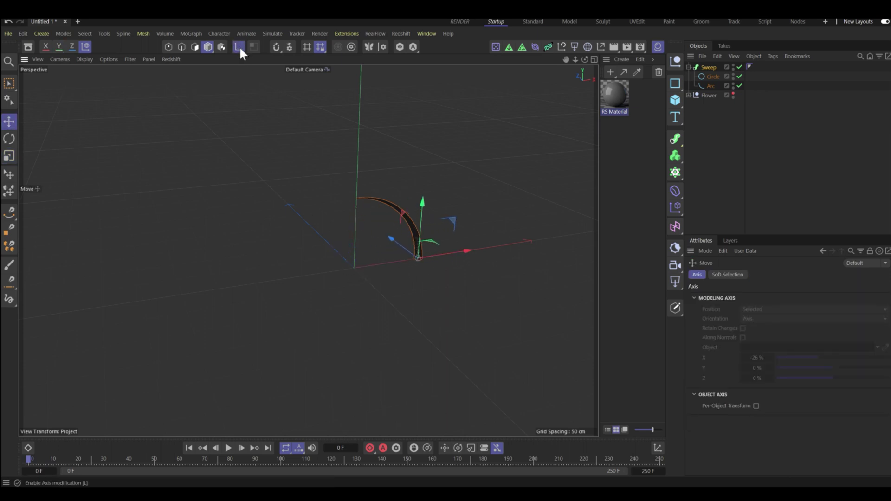
{"action": "left_click", "coordinate": [238, 47]}
{"action": "mouse_move", "coordinate": [433, 253]}
{"action": "left_mouse_down"}
{"action": "mouse_move", "coordinate": [365, 220]}
{"action": "mouse_move", "coordinate": [358, 199]}
{"action": "left_mouse_up"}
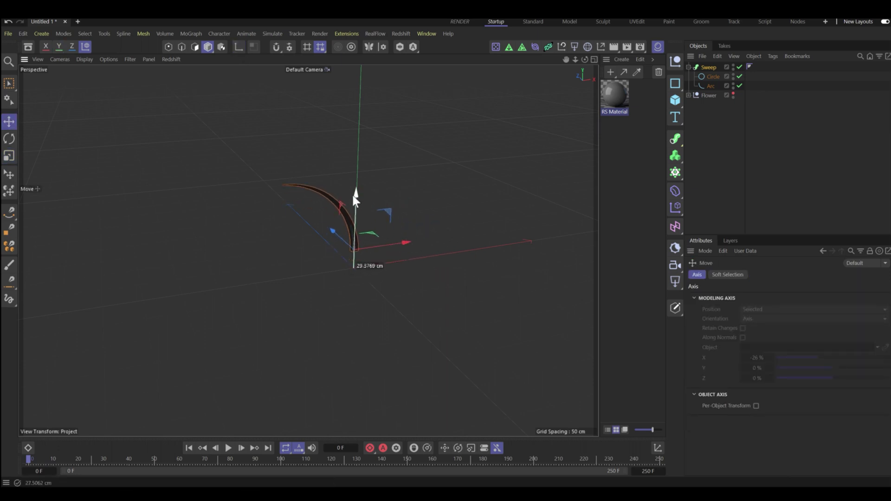
{"action": "scroll", "coordinate": [362, 205], "scroll_direction": "down", "scroll_amount": 3}
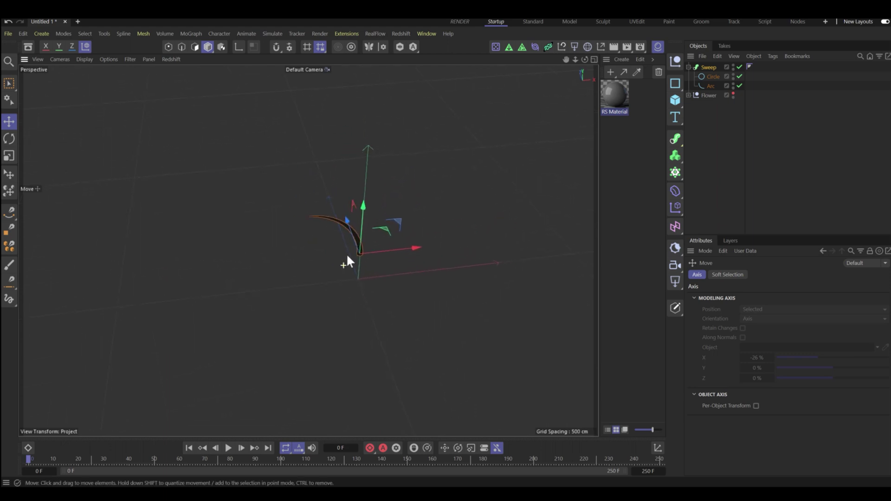
{"action": "left_click", "coordinate": [675, 173]}
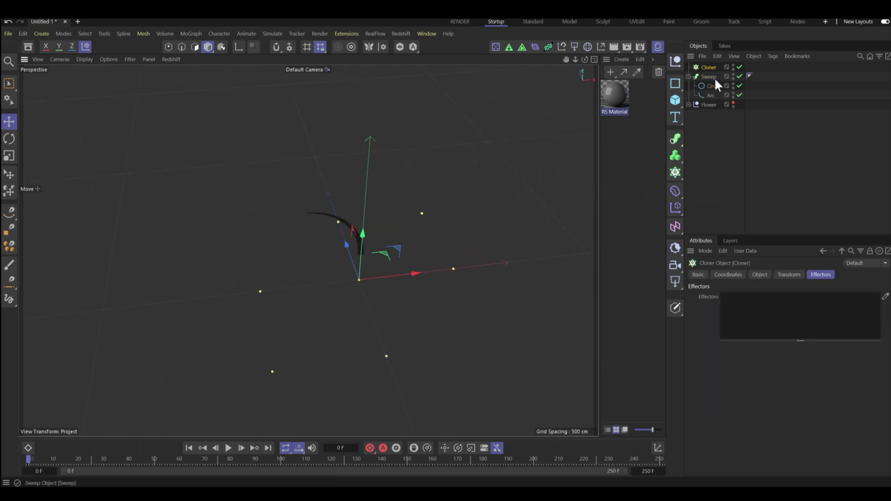
Step: Clone the sweep stem in Linear mode with a count of 7 and adjusted step values
{"action": "left_click_drag", "start_coordinate": [712, 76], "coordinate": [709, 66]}
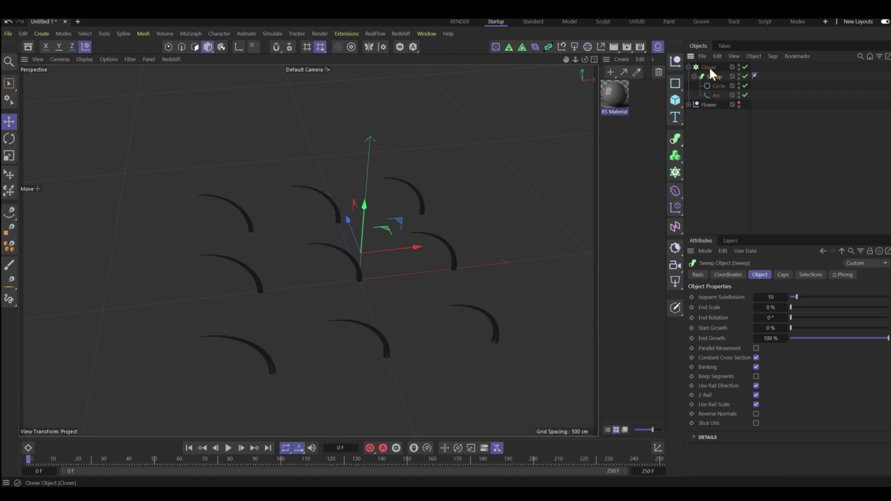
{"action": "left_click", "coordinate": [710, 66]}
{"action": "left_click", "coordinate": [760, 274]}
{"action": "left_click", "coordinate": [770, 294]}
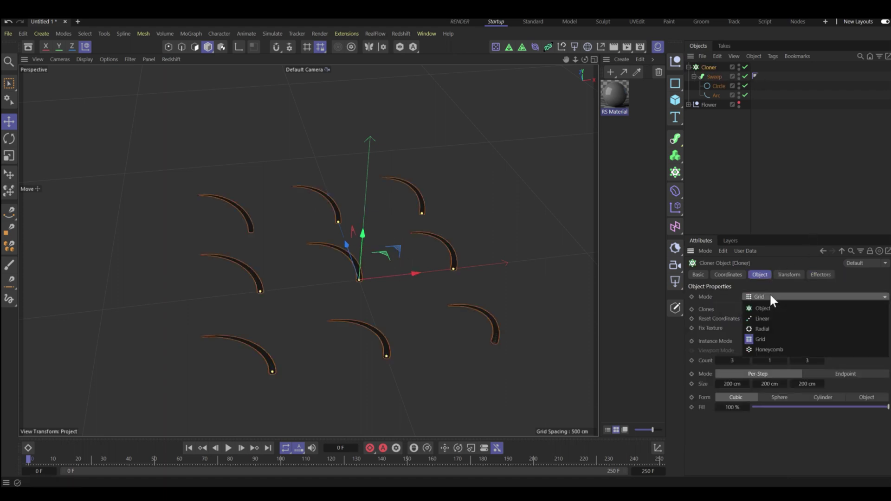
{"action": "left_click", "coordinate": [764, 316]}
{"action": "left_click", "coordinate": [759, 358]}
{"action": "left_click_drag", "start_coordinate": [759, 359], "coordinate": [765, 358]}
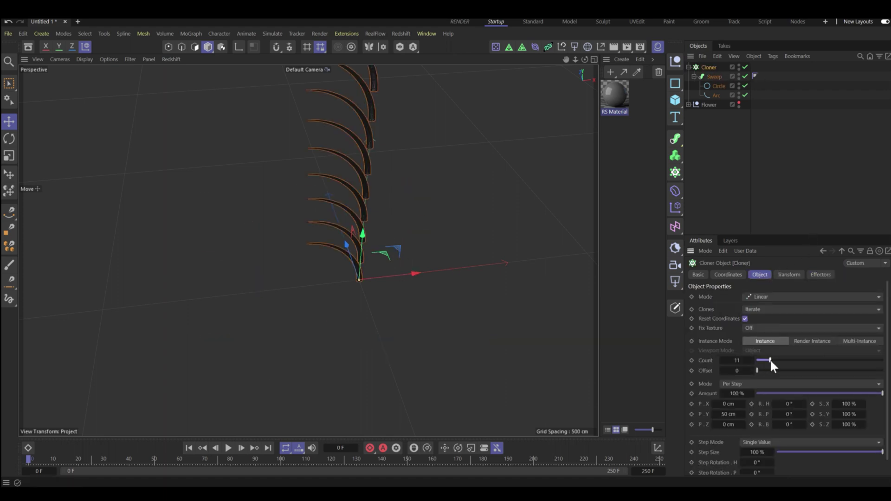
{"action": "scroll", "coordinate": [888, 438], "scroll_direction": "down", "scroll_amount": 1}
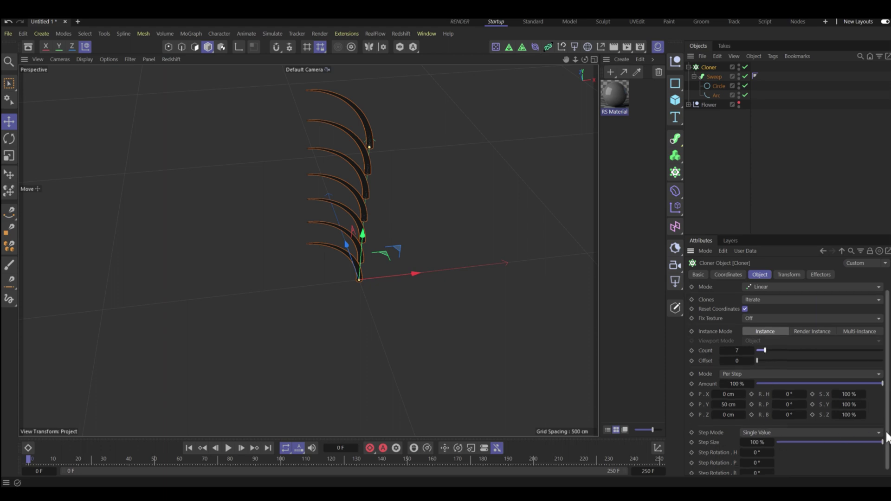
{"action": "mouse_move", "coordinate": [800, 436]}
{"action": "left_mouse_down"}
{"action": "mouse_move", "coordinate": [765, 435]}
{"action": "mouse_move", "coordinate": [772, 443]}
{"action": "mouse_move", "coordinate": [772, 432]}
{"action": "left_mouse_up"}
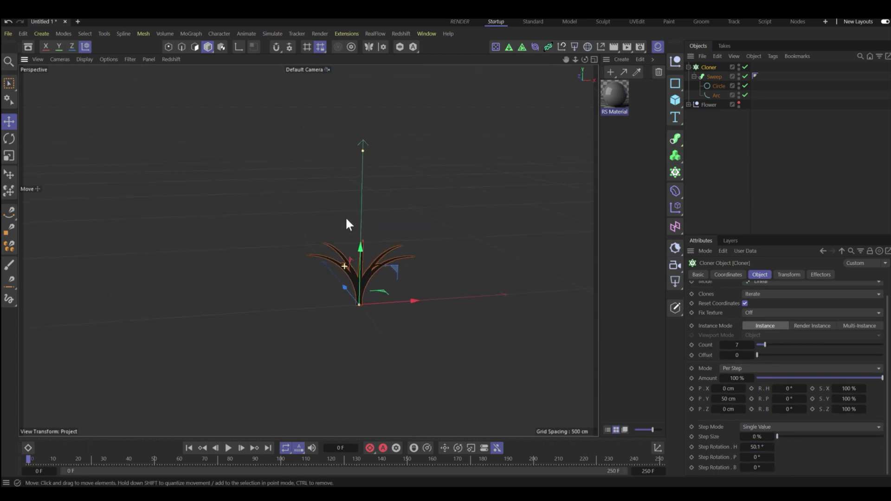
Step: Set the Arc radius to 98 cm to reshape the cloned stems
{"action": "left_click", "coordinate": [716, 95]}
{"action": "left_click_drag", "start_coordinate": [792, 306], "coordinate": [793, 307]}
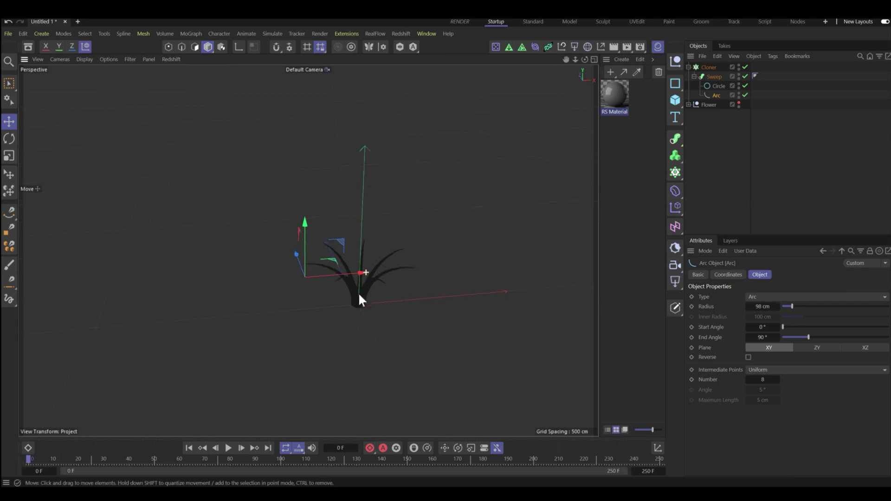
{"action": "mouse_move", "coordinate": [359, 293]}
{"action": "left_mouse_down", "text": "alt"}
{"action": "mouse_move", "coordinate": [391, 274]}
{"action": "mouse_move", "coordinate": [356, 208]}
{"action": "left_mouse_up", "text": "alt"}
{"action": "left_click", "coordinate": [392, 276]}
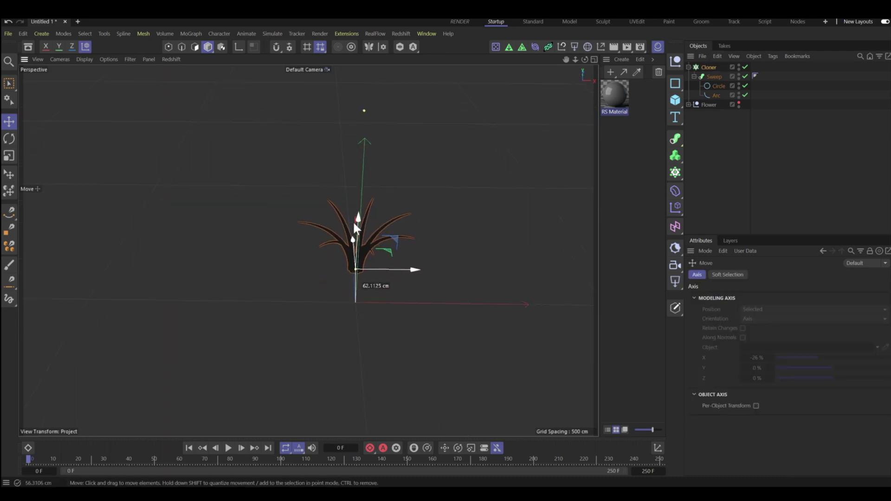
Step: Unhide the Flower and move the stem fan into its centre from the top view
{"action": "left_click", "coordinate": [739, 104]}
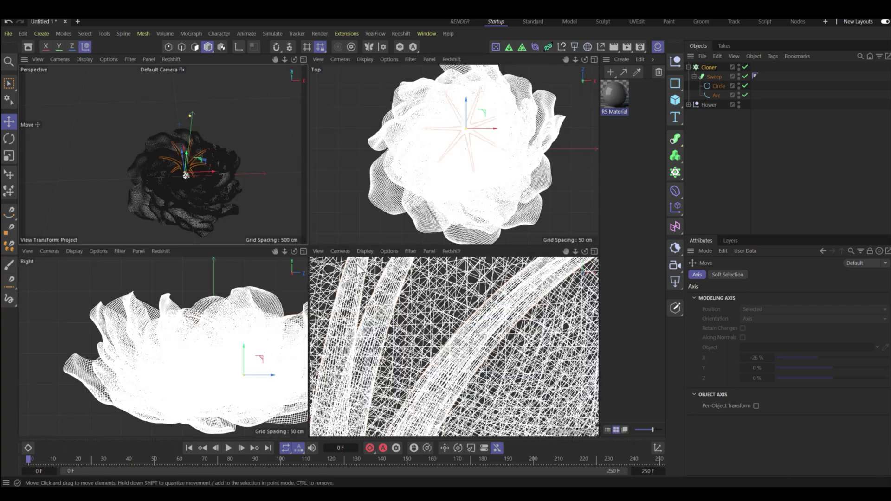
{"action": "key", "text": "F5"}
{"action": "middle_click", "coordinate": [480, 128]}
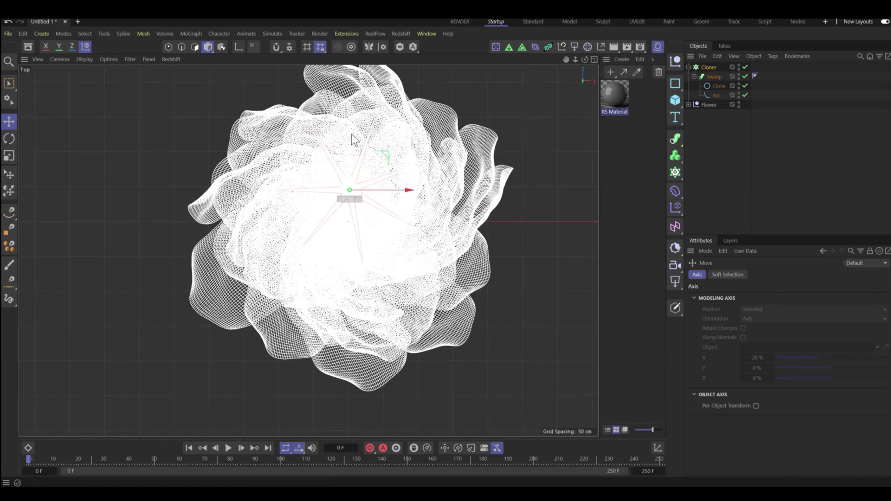
{"action": "left_click_drag", "start_coordinate": [354, 135], "coordinate": [411, 214]}
Step: Nudge the stem fan into place, scale its Cloner to 0.5 on all axes, and raise it slightly
{"action": "key", "text": "F1"}
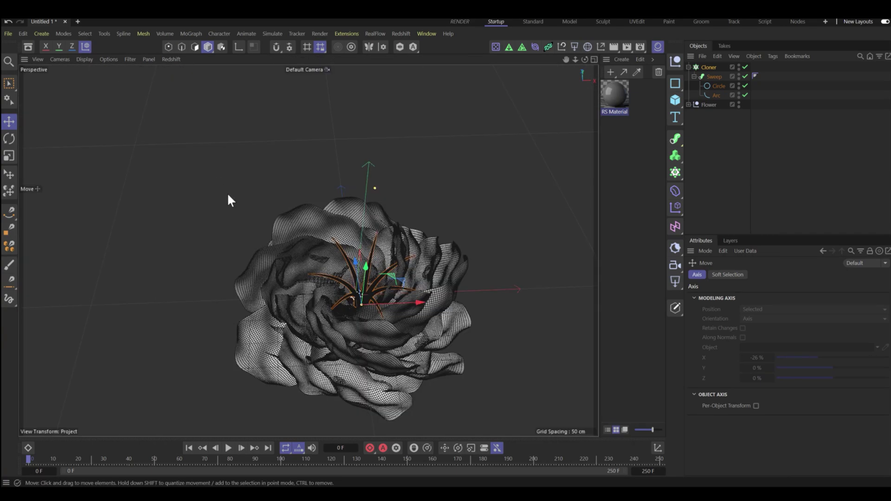
{"action": "mouse_move", "coordinate": [400, 298]}
{"action": "left_mouse_down"}
{"action": "mouse_move", "coordinate": [350, 260]}
{"action": "mouse_move", "coordinate": [372, 352]}
{"action": "mouse_move", "coordinate": [360, 279]}
{"action": "mouse_move", "coordinate": [413, 244]}
{"action": "mouse_move", "coordinate": [350, 269]}
{"action": "mouse_move", "coordinate": [379, 316]}
{"action": "left_mouse_up"}
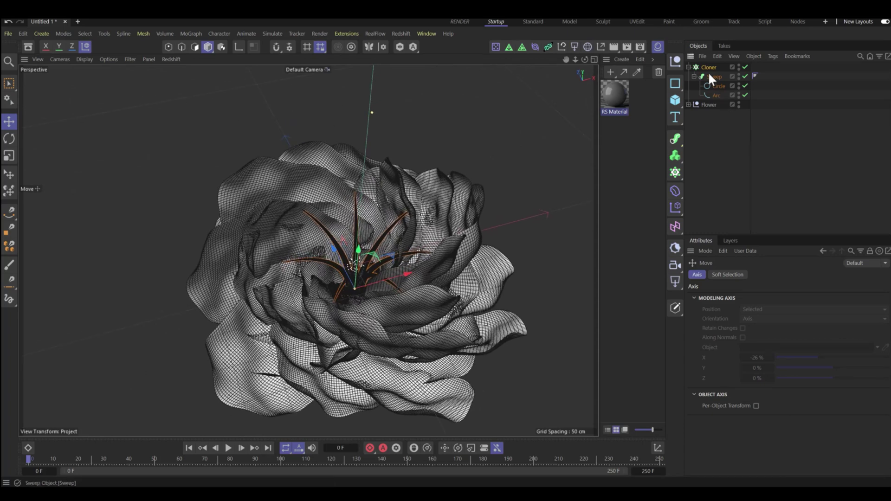
{"action": "left_click", "coordinate": [709, 68]}
{"action": "left_click", "coordinate": [729, 275]}
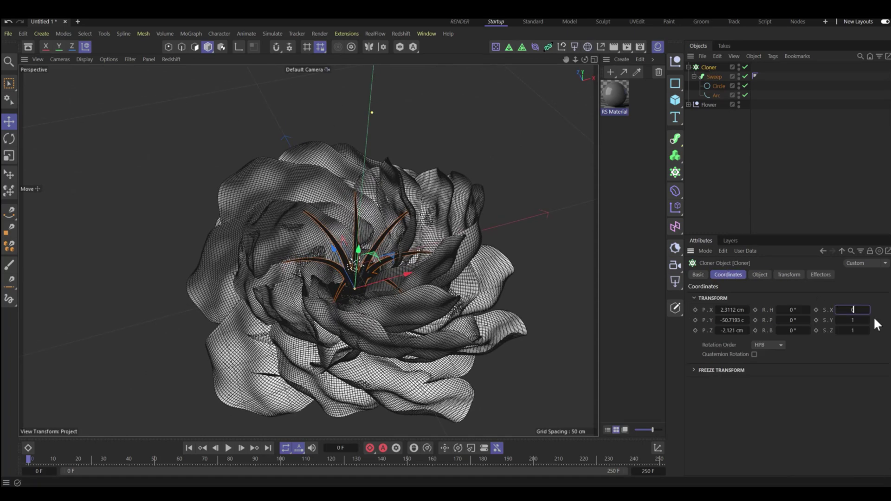
{"action": "type", "text": ".5"}
{"action": "key", "text": "Tab"}
{"action": "type", "text": "0.5"}
{"action": "key", "text": "Tab"}
{"action": "type", "text": "0.5"}
{"action": "key", "text": "Return"}
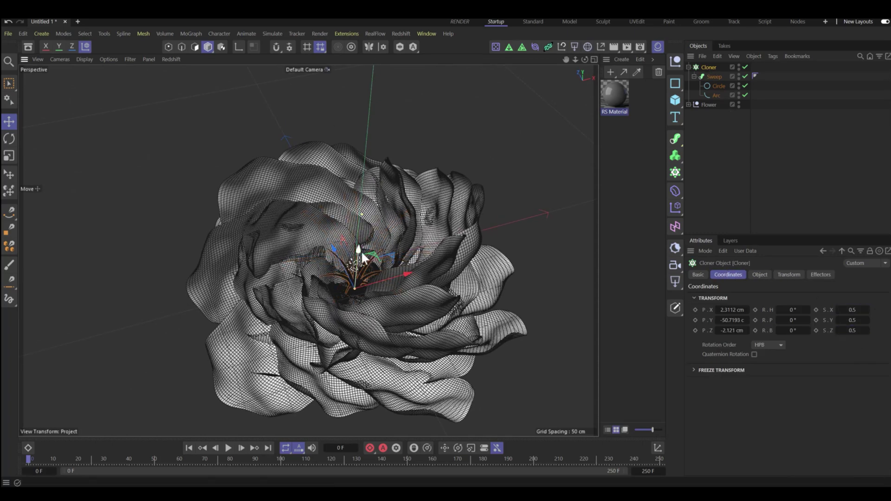
{"action": "left_click_drag", "start_coordinate": [362, 256], "coordinate": [361, 247]}
Step: Change the stem Cloner's X, Y and Z scale to 0.7
{"action": "double_click", "coordinate": [853, 309]}
{"action": "type", "text": "0.7"}
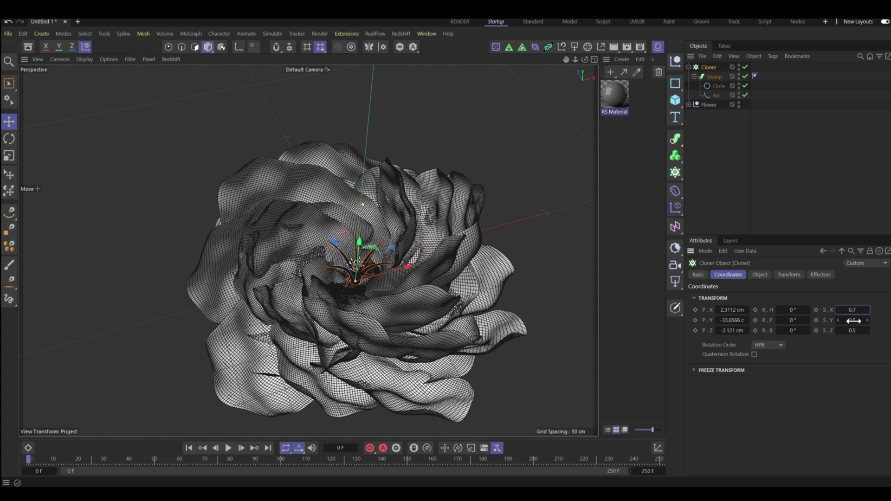
{"action": "key", "text": "Tab"}
{"action": "type", "text": "0.7"}
{"action": "key", "text": "Tab"}
{"action": "type", "text": "0.7"}
{"action": "key", "text": "Return"}
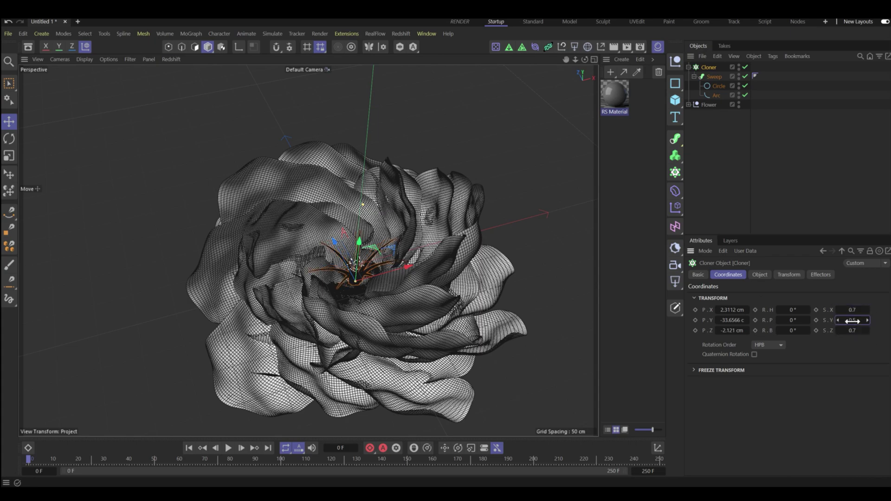
{"action": "type", "text": "0.7"}
{"action": "key", "text": "Return"}
{"action": "scroll", "coordinate": [358, 279], "scroll_direction": "up", "scroll_amount": 2}
{"action": "scroll", "coordinate": [358, 280], "scroll_direction": "up", "scroll_amount": 6}
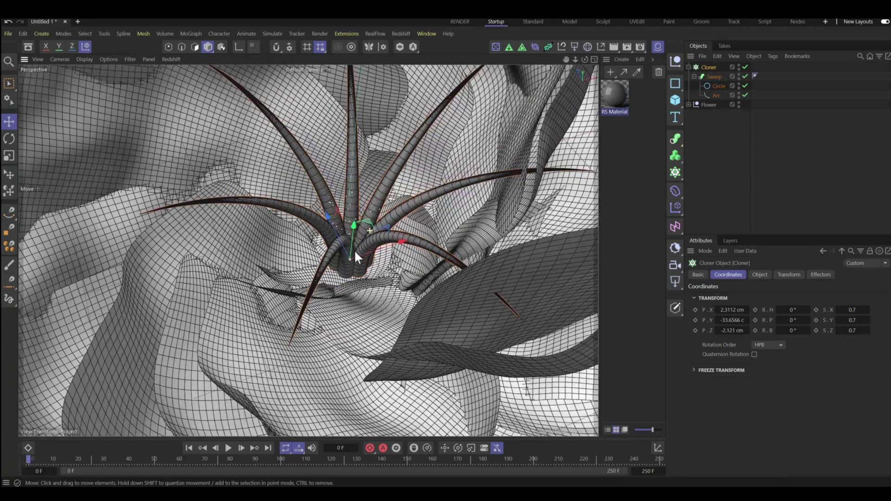
{"action": "scroll", "coordinate": [354, 250], "scroll_direction": "down", "scroll_amount": 5}
{"action": "scroll", "coordinate": [346, 291], "scroll_direction": "down", "scroll_amount": 2}
{"action": "scroll", "coordinate": [357, 255], "scroll_direction": "down", "scroll_amount": 3}
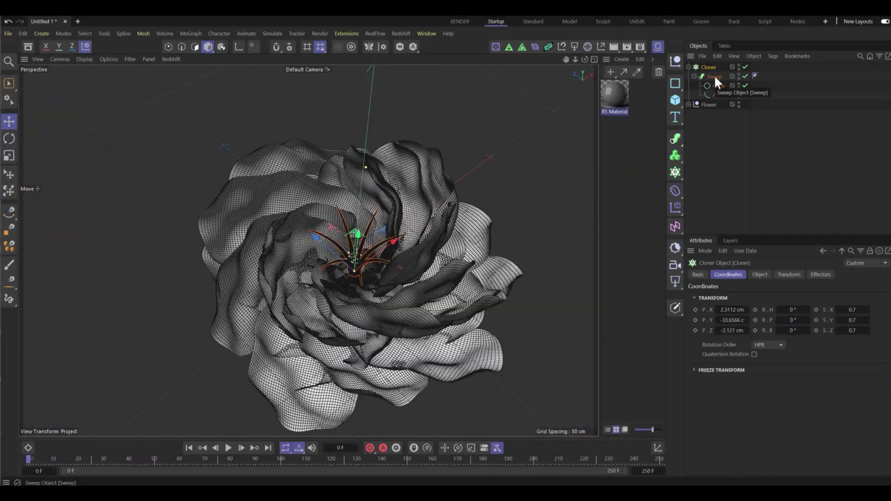
Step: Add a Step effector to the stem clones with reduced scale and stepped bank rotation of about -1°
{"action": "key", "text": "shift+c"}
{"action": "type", "text": "step"}
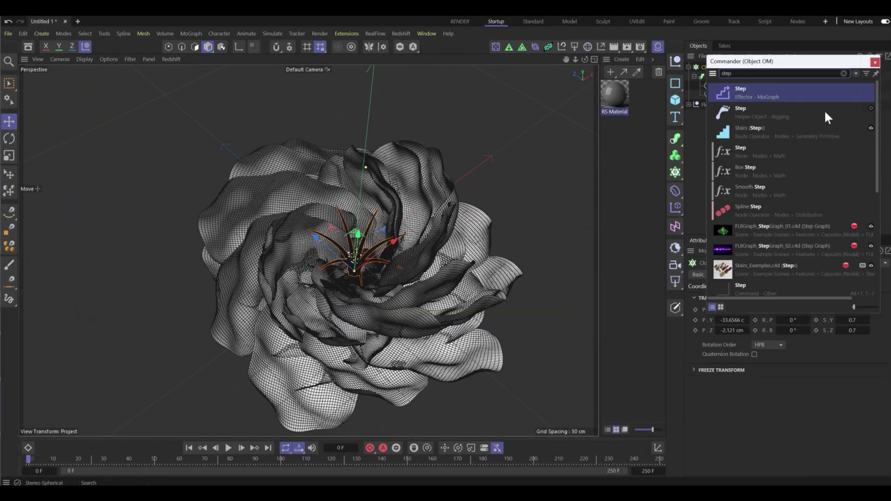
{"action": "left_click", "coordinate": [790, 91]}
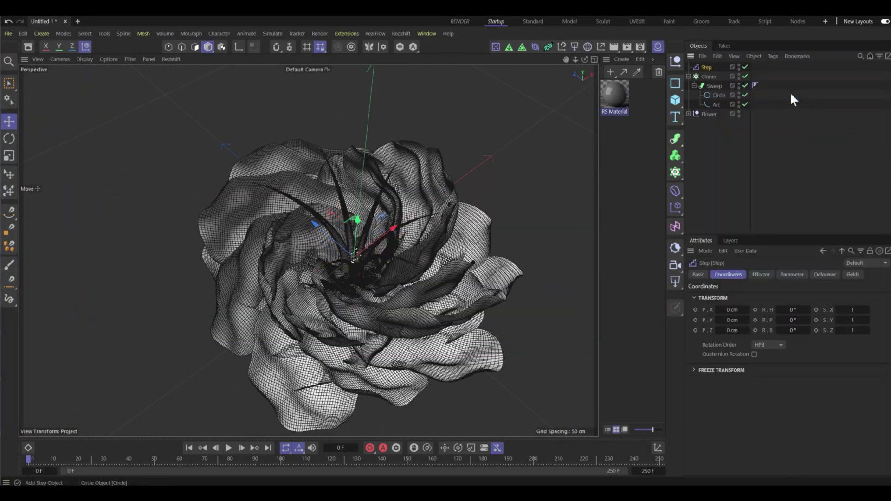
{"action": "left_click", "coordinate": [792, 275]}
{"action": "mouse_move", "coordinate": [746, 376]}
{"action": "left_mouse_down"}
{"action": "mouse_move", "coordinate": [738, 376]}
{"action": "mouse_move", "coordinate": [775, 348]}
{"action": "mouse_move", "coordinate": [743, 368]}
{"action": "mouse_move", "coordinate": [771, 369]}
{"action": "left_mouse_up"}
{"action": "left_click", "coordinate": [746, 338]}
{"action": "mouse_move", "coordinate": [386, 285]}
{"action": "left_mouse_down", "text": "alt"}
{"action": "mouse_move", "coordinate": [367, 264]}
{"action": "mouse_move", "coordinate": [258, 264]}
{"action": "mouse_move", "coordinate": [346, 288]}
{"action": "mouse_move", "coordinate": [347, 266]}
{"action": "left_mouse_up", "text": "alt"}
Step: Lower the petals' Random effector bank rotation to 37° and collapse the hierarchies
{"action": "scroll", "coordinate": [347, 278], "scroll_direction": "up", "scroll_amount": 3}
{"action": "scroll", "coordinate": [347, 266], "scroll_direction": "down", "scroll_amount": 2}
{"action": "left_click", "coordinate": [487, 65]}
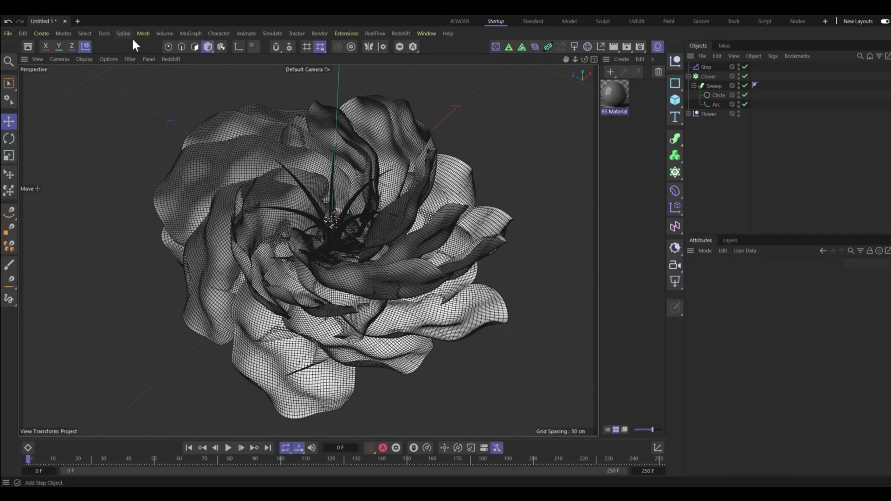
{"action": "left_click", "coordinate": [689, 113]}
{"action": "left_click", "coordinate": [715, 123]}
{"action": "left_click_drag", "start_coordinate": [766, 401], "coordinate": [752, 401]}
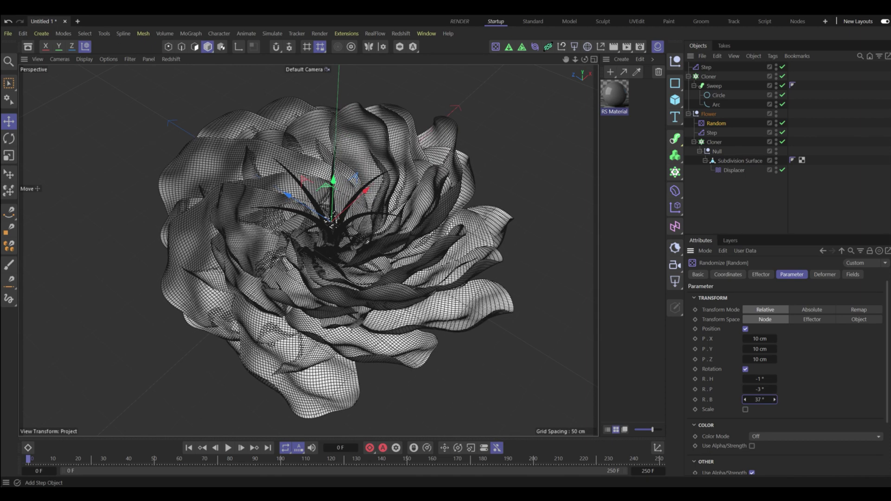
{"action": "left_click", "coordinate": [719, 94]}
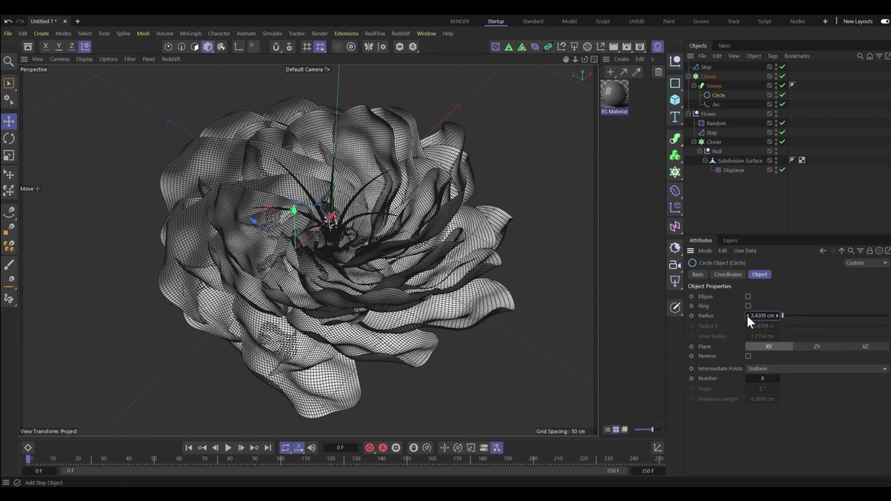
{"action": "left_click", "coordinate": [689, 114]}
{"action": "left_click", "coordinate": [689, 76]}
Step: Add a Sphere and scale it down to a tiny ball
{"action": "left_click", "coordinate": [719, 125]}
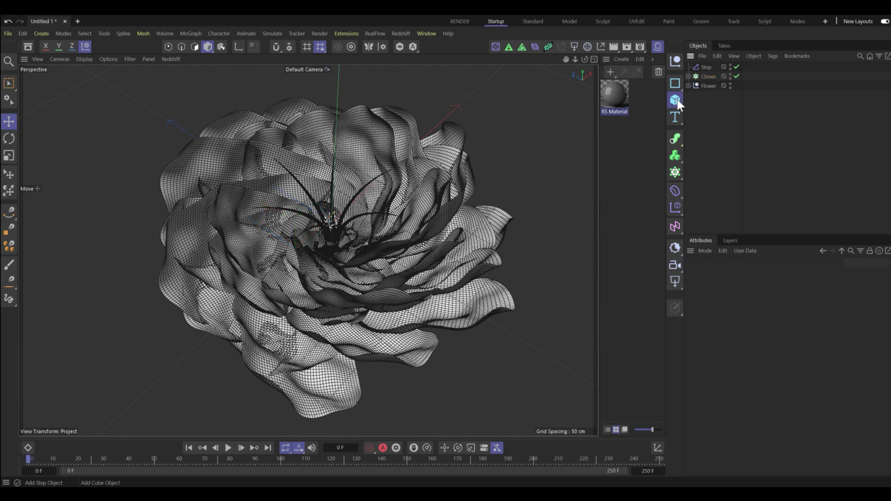
{"action": "left_click", "coordinate": [678, 99]}
{"action": "left_click", "coordinate": [757, 143]}
{"action": "key", "text": "t"}
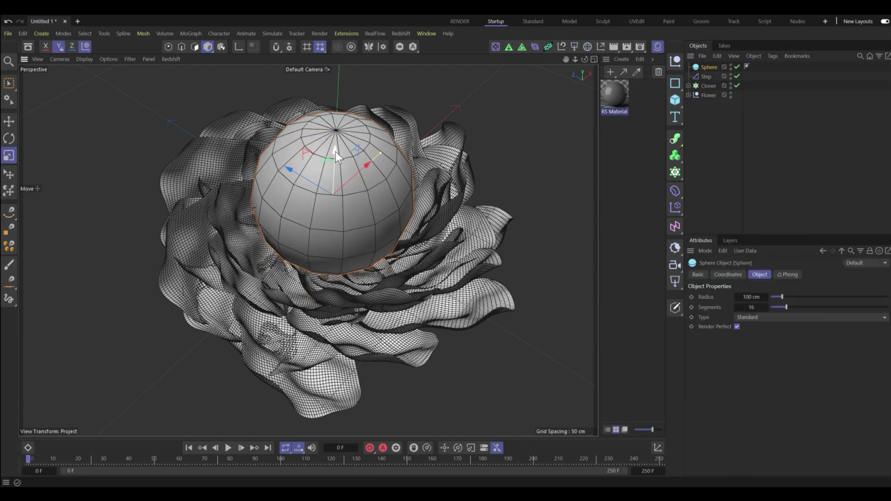
{"action": "left_click_drag", "start_coordinate": [335, 152], "coordinate": [350, 187]}
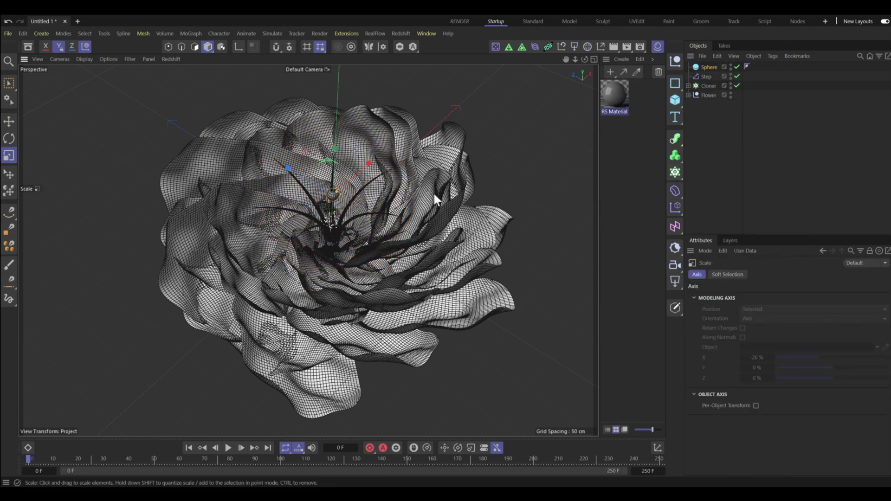
Step: Clone the sphere in Object mode onto the stem Cloner, raising the count to 50
{"action": "left_click", "coordinate": [676, 172]}
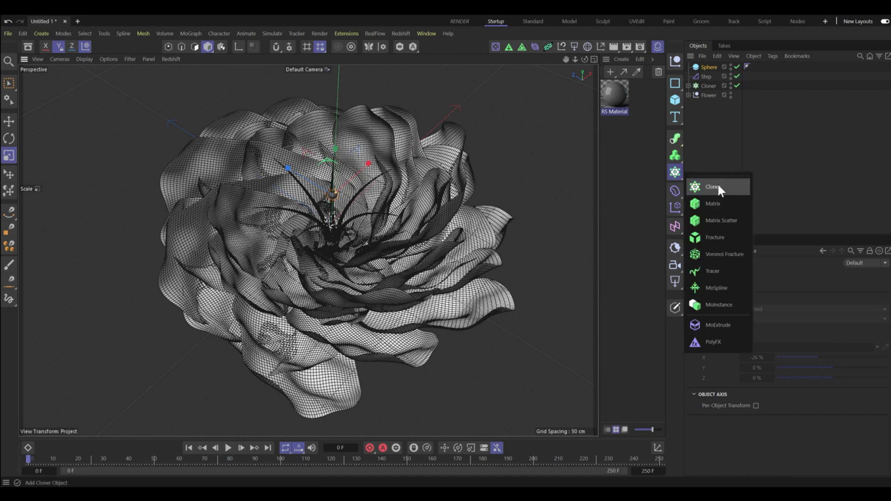
{"action": "left_click", "coordinate": [718, 183], "text": "alt"}
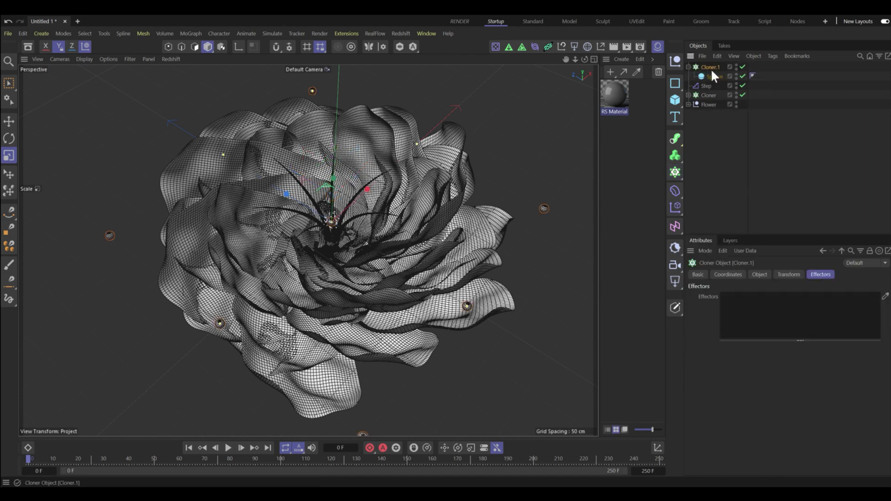
{"action": "left_click", "coordinate": [760, 275]}
{"action": "left_click", "coordinate": [765, 297]}
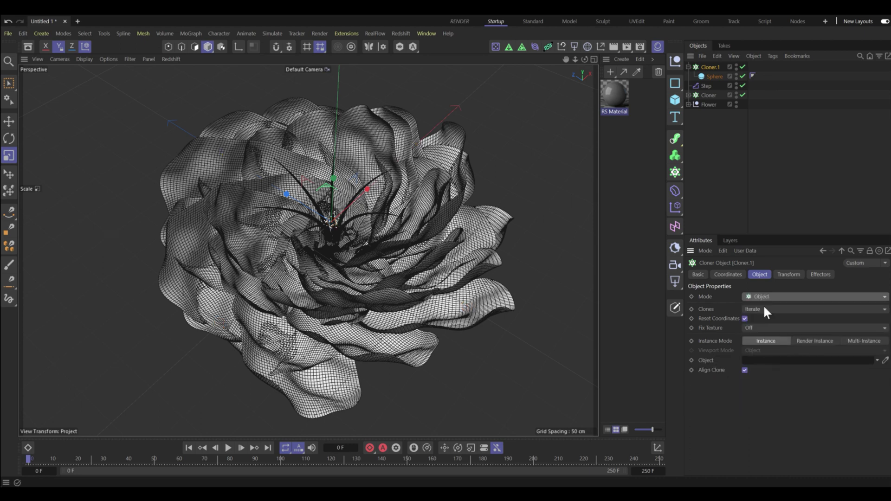
{"action": "left_click_drag", "start_coordinate": [709, 95], "coordinate": [759, 362]}
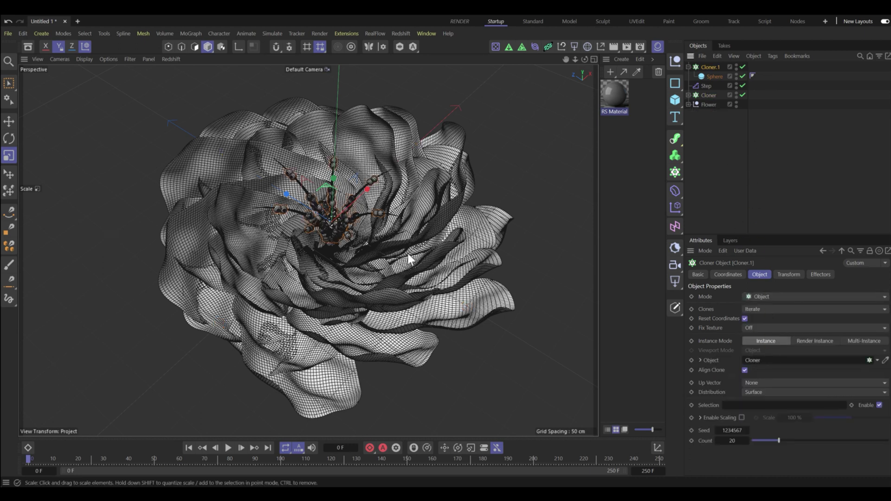
{"action": "left_click_drag", "start_coordinate": [407, 254], "coordinate": [517, 300], "text": "alt"}
{"action": "left_click_drag", "start_coordinate": [779, 441], "coordinate": [820, 440]}
{"action": "left_click_drag", "start_coordinate": [279, 241], "coordinate": [332, 208], "text": "alt"}
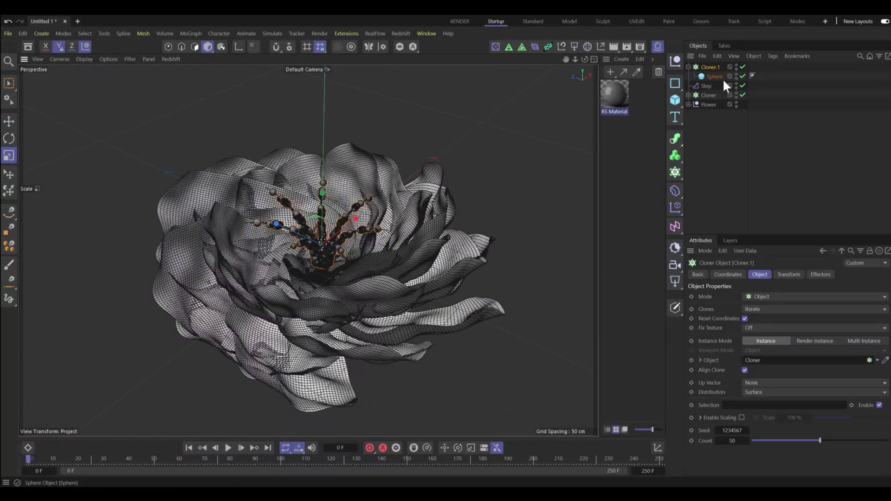
Step: Add a Random effector to the sphere clones
{"action": "key", "text": "shift+c"}
{"action": "type", "text": "ran"}
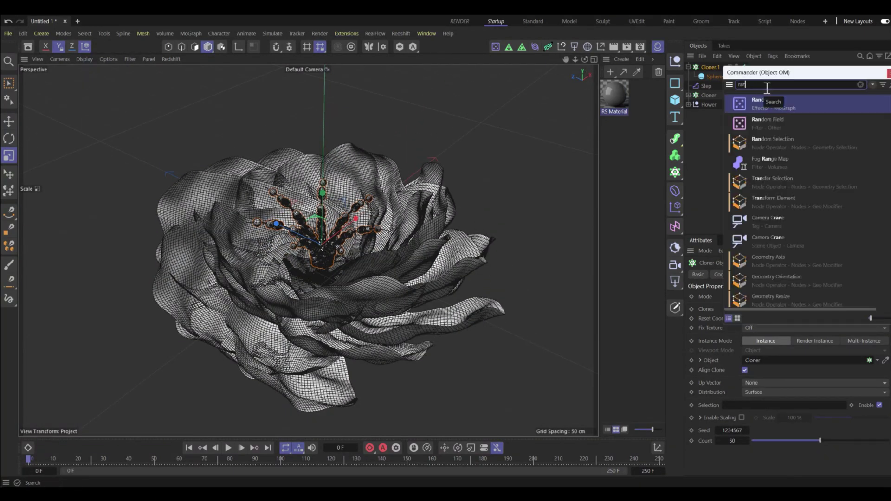
{"action": "left_click", "coordinate": [765, 99]}
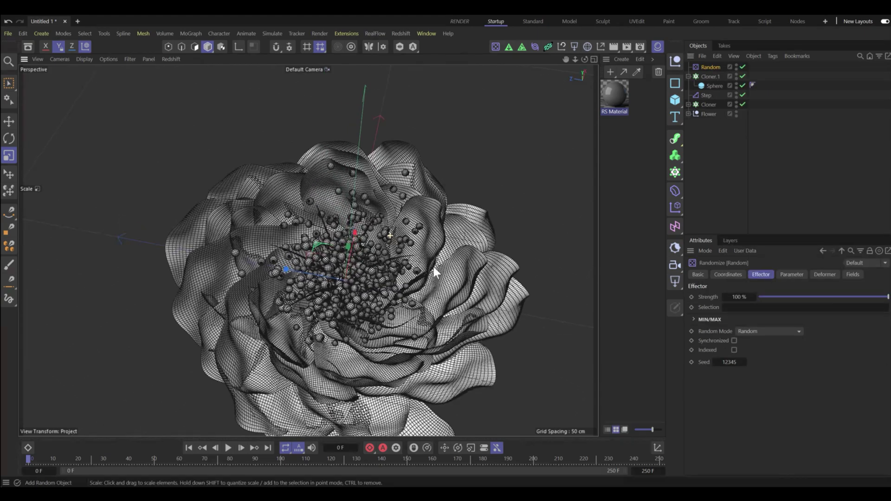
{"action": "left_click_drag", "start_coordinate": [434, 266], "coordinate": [391, 285], "text": "alt"}
{"action": "left_click", "coordinate": [784, 275]}
Step: Set the Random effector's position offsets, trying 20 then 10 cm
{"action": "double_click", "coordinate": [760, 339]}
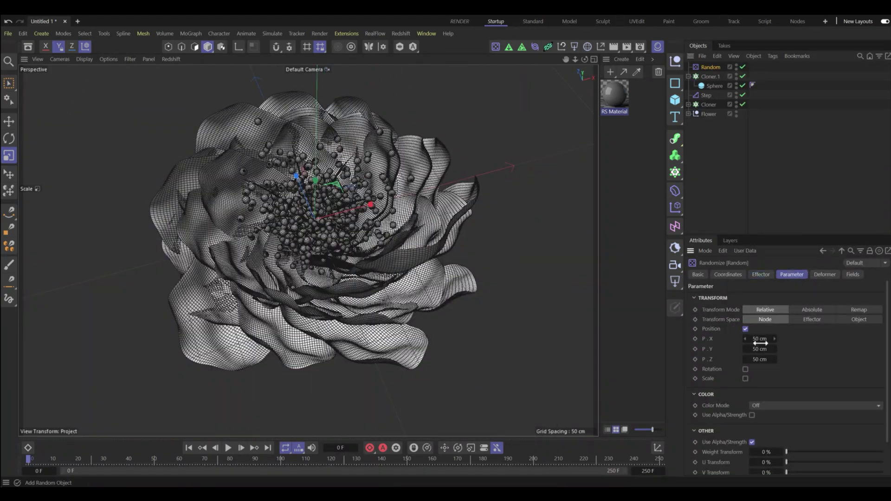
{"action": "type", "text": "20"}
{"action": "key", "text": "Tab"}
{"action": "type", "text": "20"}
{"action": "key", "text": "Tab"}
{"action": "type", "text": "20"}
{"action": "double_click", "coordinate": [760, 339]}
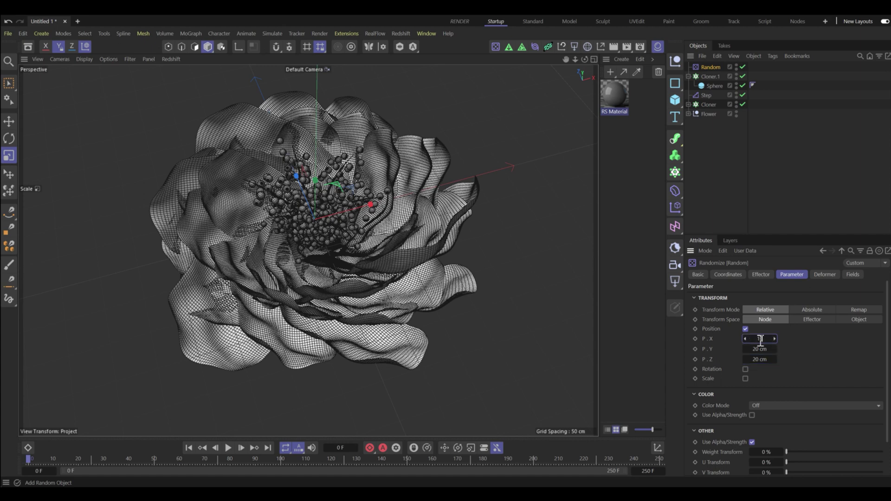
{"action": "type", "text": "10"}
{"action": "key", "text": "Tab"}
{"action": "type", "text": "10"}
{"action": "key", "text": "Tab"}
{"action": "type", "text": "10"}
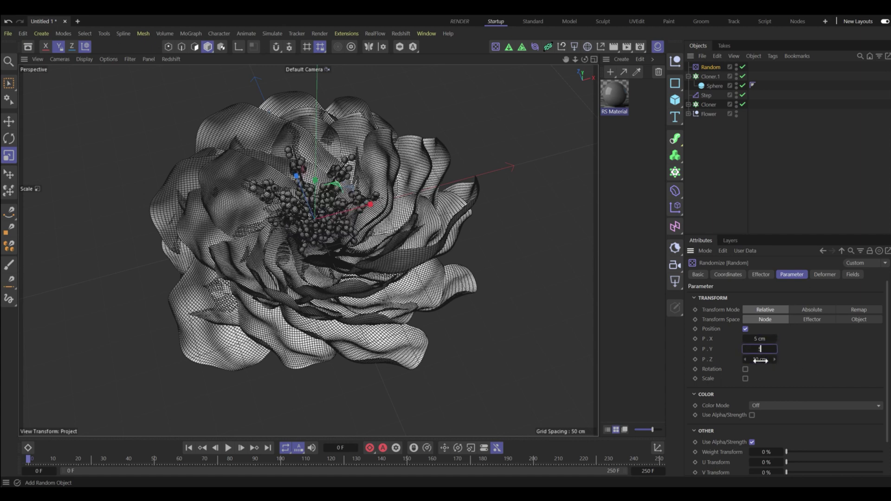
Step: Reduce the sphere clone count and adjust the spheres' random position spread
{"action": "left_click", "coordinate": [710, 76]}
{"action": "mouse_move", "coordinate": [817, 441]}
{"action": "left_mouse_down"}
{"action": "mouse_move", "coordinate": [759, 439]}
{"action": "mouse_move", "coordinate": [826, 442]}
{"action": "left_mouse_up"}
{"action": "left_click", "coordinate": [703, 67]}
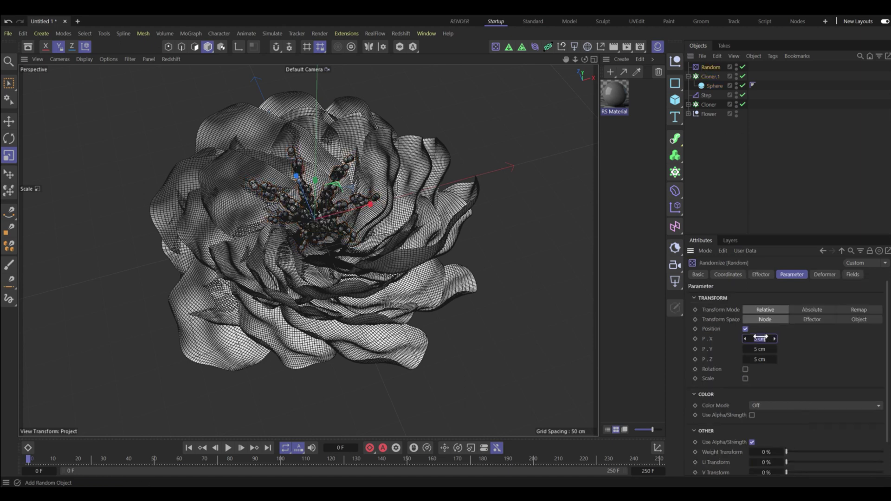
{"action": "left_click_drag", "start_coordinate": [755, 339], "coordinate": [796, 378]}
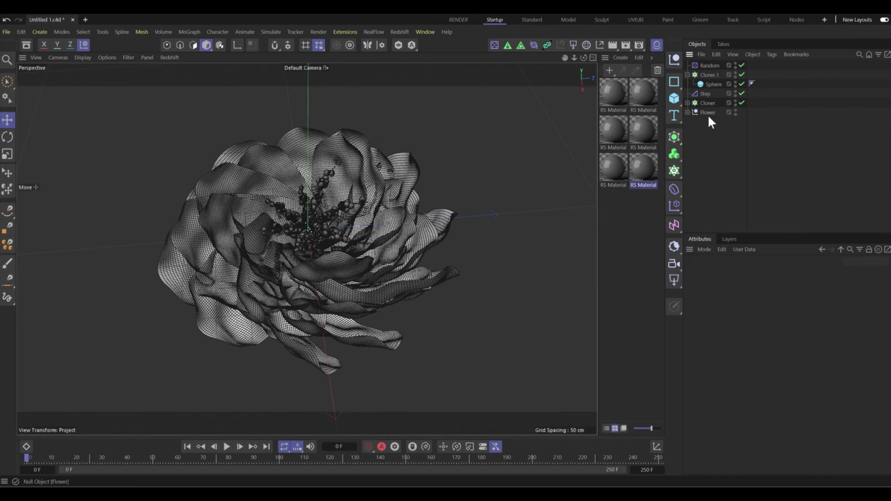
Step: Wrap the petal Subdivision Surface inside a new Cloth Surface
{"action": "left_click", "coordinate": [688, 112]}
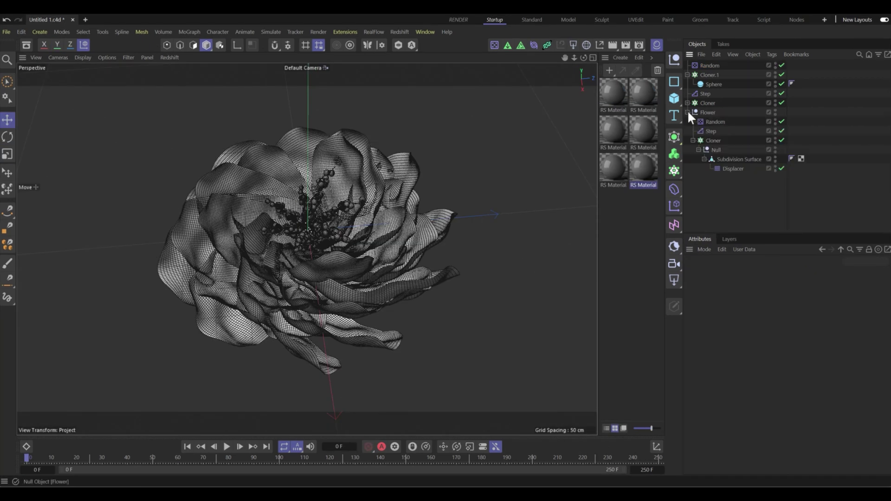
{"action": "left_click", "coordinate": [726, 157]}
{"action": "key", "text": "shift+c"}
{"action": "type", "text": "ran"}
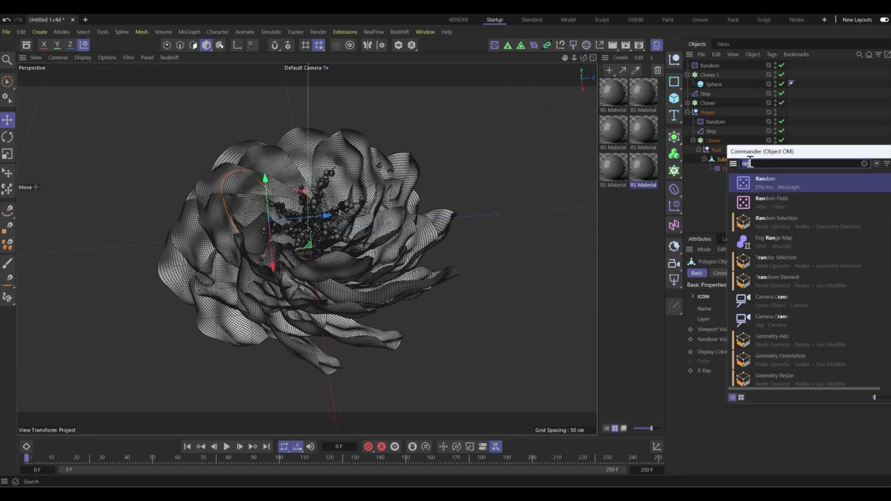
{"action": "type", "text": "cloth"}
{"action": "key", "text": "Down"}
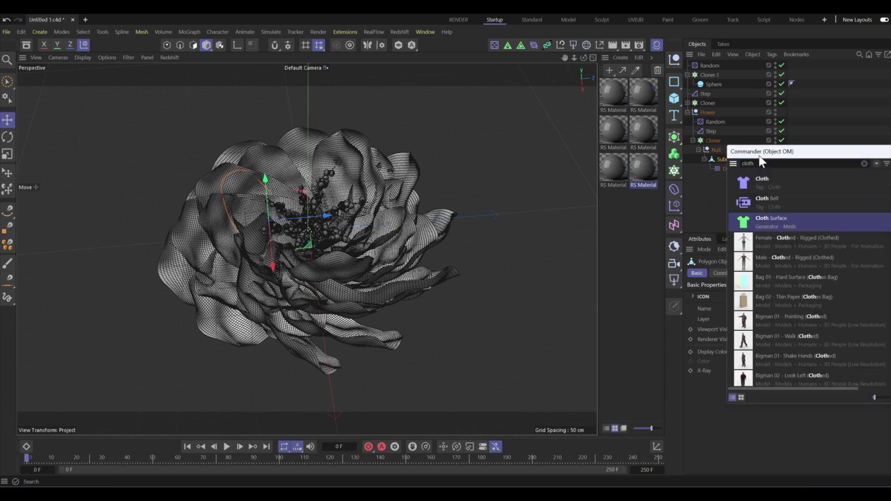
{"action": "key", "text": "Return"}
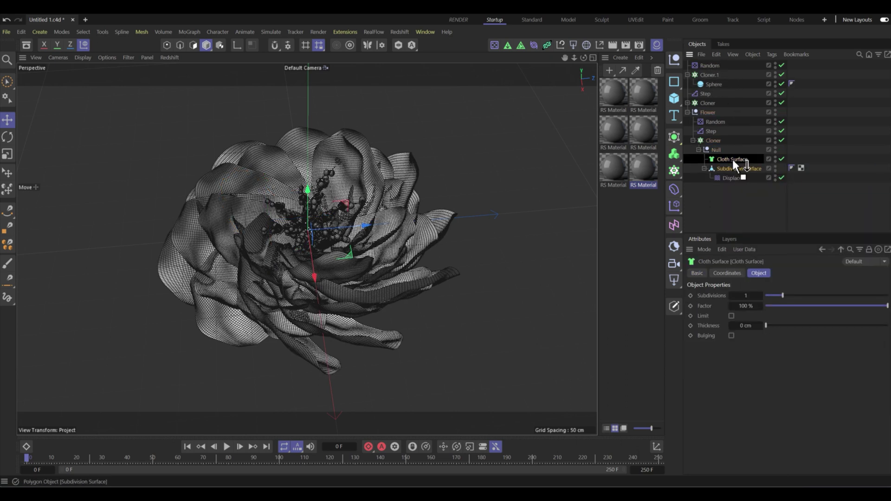
{"action": "left_click_drag", "start_coordinate": [730, 163], "coordinate": [733, 160]}
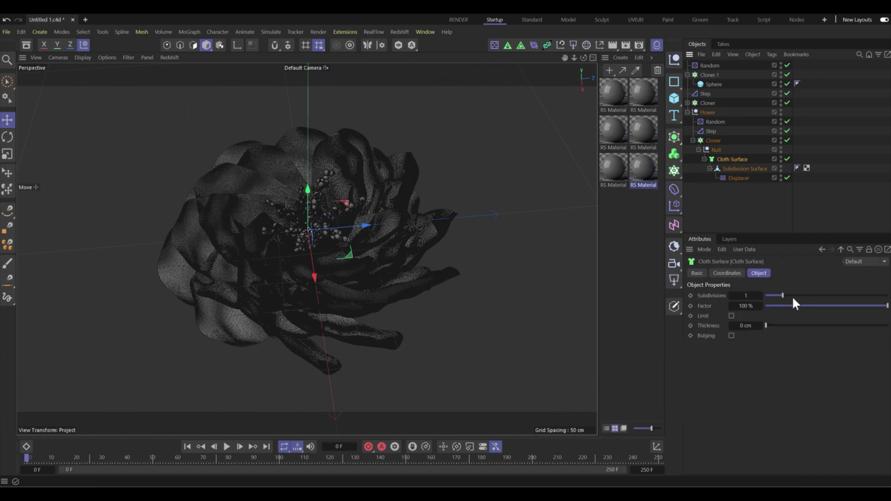
Step: Set the Cloth Surface thickness to 0.3 cm, trying 1 and 0.5 first, then inspect the flower
{"action": "left_click", "coordinate": [760, 324]}
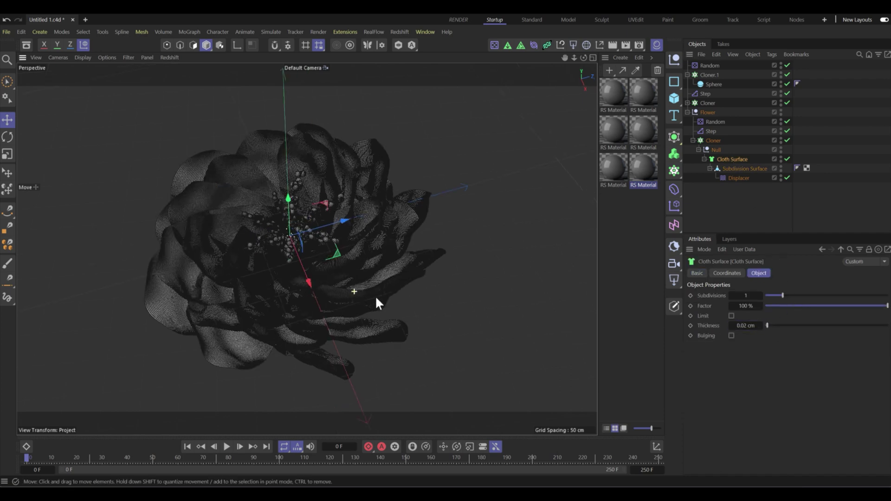
{"action": "scroll", "coordinate": [371, 294], "scroll_direction": "up", "scroll_amount": 10}
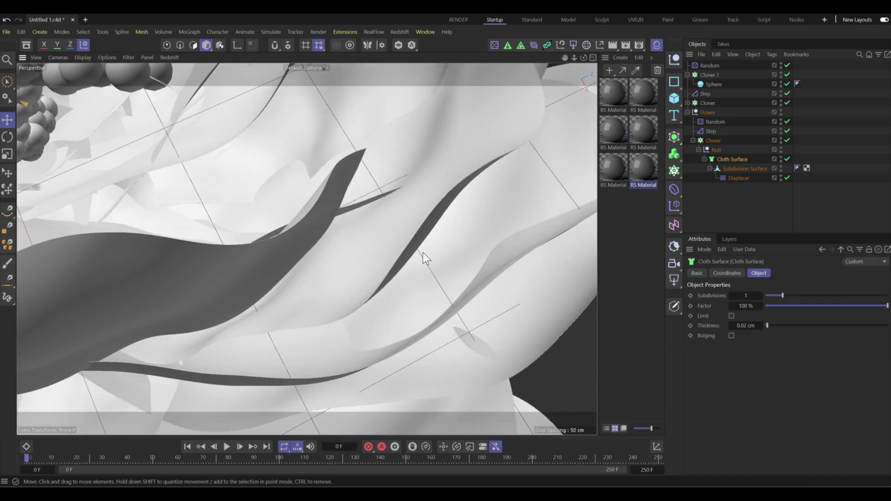
{"action": "double_click", "coordinate": [747, 326]}
{"action": "type", "text": "1"}
{"action": "key", "text": "Return"}
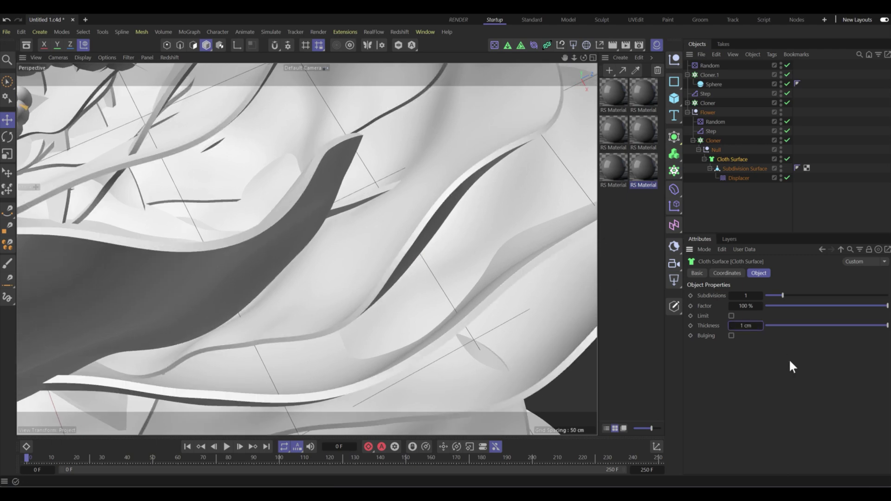
{"action": "type", "text": "0.5"}
{"action": "key", "text": "Return"}
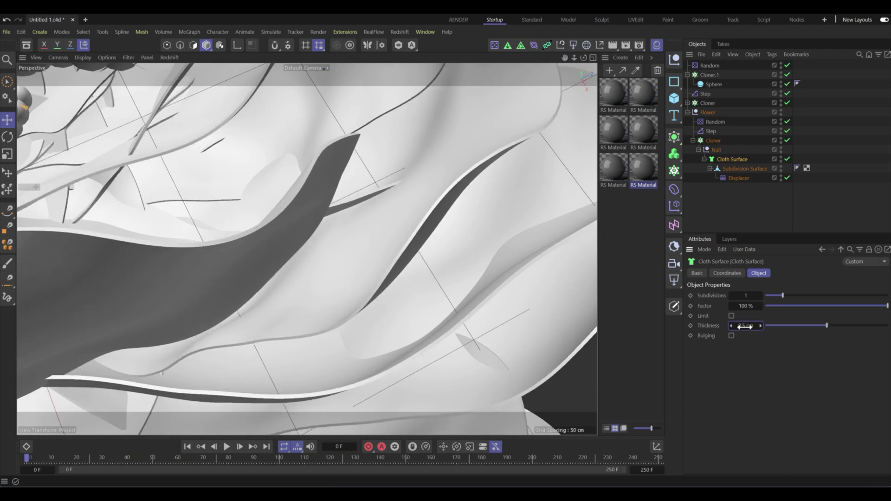
{"action": "type", "text": "0.3"}
{"action": "key", "text": "Return"}
{"action": "scroll", "coordinate": [404, 245], "scroll_direction": "down", "scroll_amount": 8}
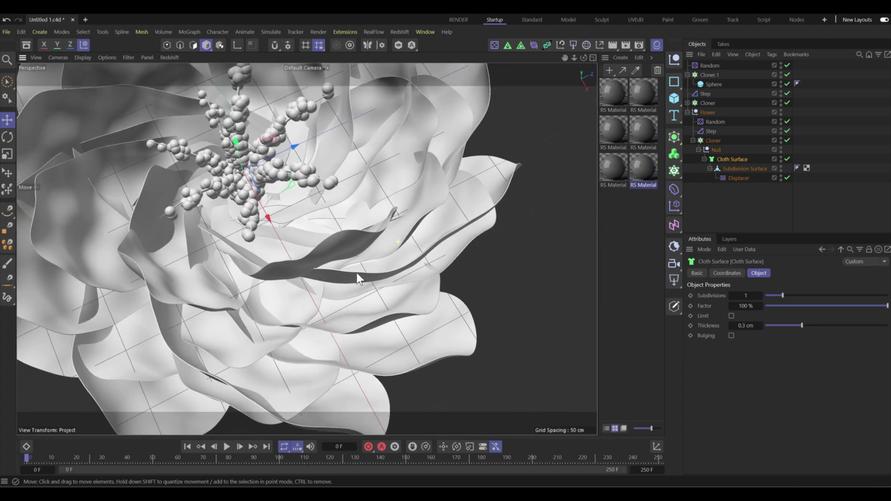
{"action": "scroll", "coordinate": [356, 273], "scroll_direction": "down", "scroll_amount": 3}
{"action": "scroll", "coordinate": [375, 272], "scroll_direction": "up", "scroll_amount": 5}
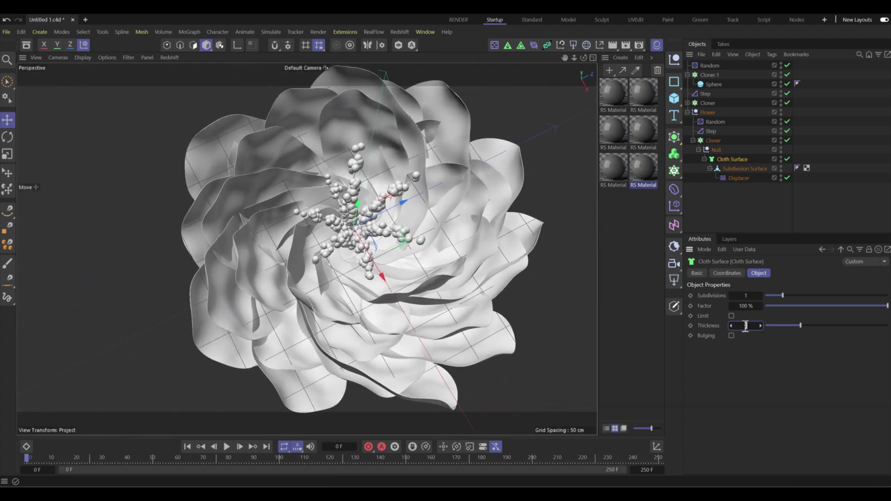
{"action": "left_click", "coordinate": [492, 288]}
{"action": "left_click_drag", "start_coordinate": [406, 252], "coordinate": [419, 209], "text": "alt"}
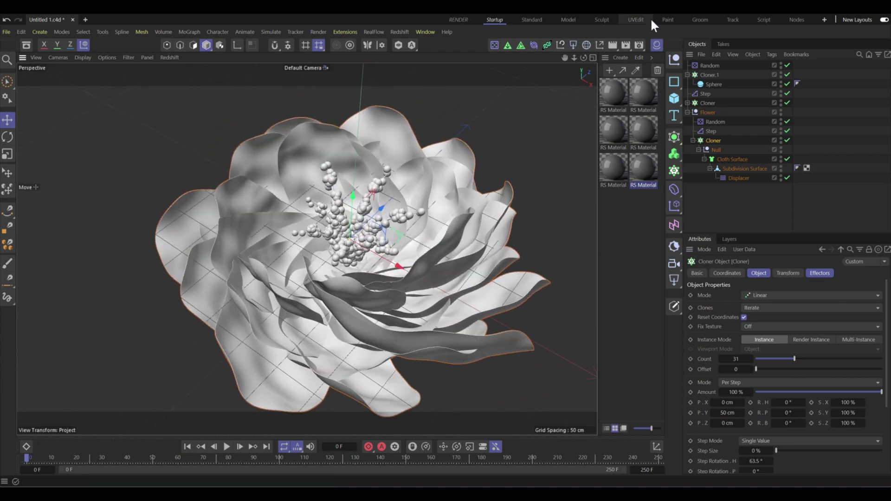